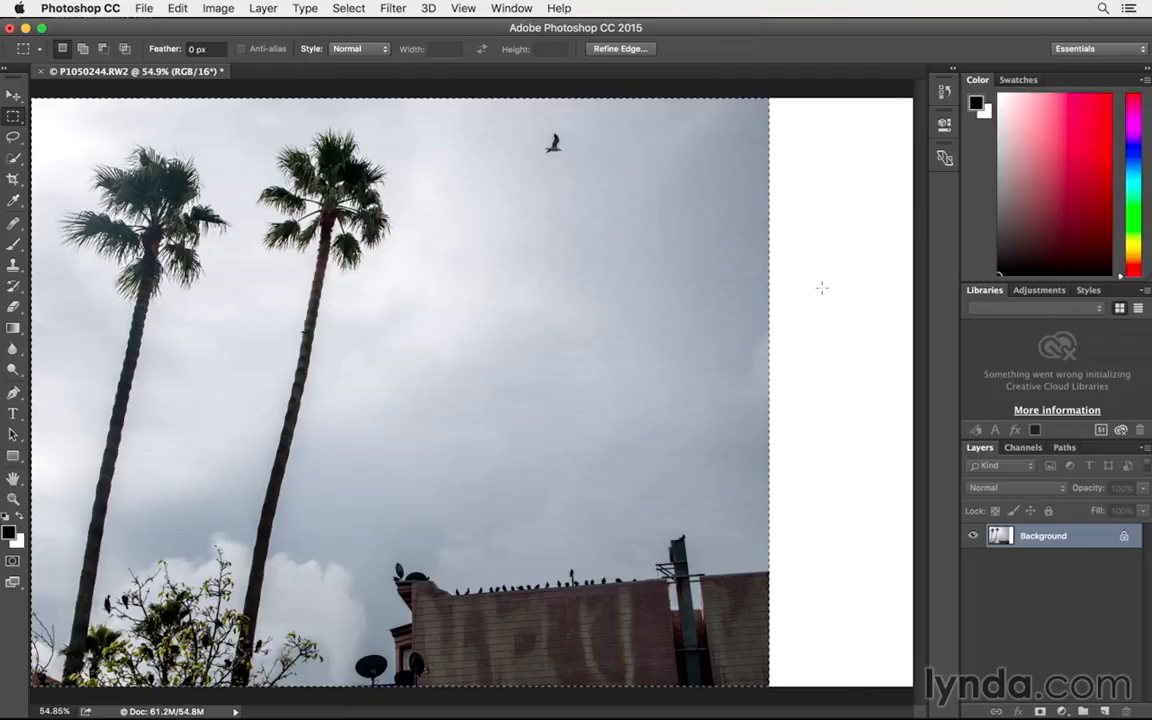
Clear the selection and crop the photo to a 1:1 square that keeps both palms and the flying bird.
{"action": "key", "text": "super+d"}
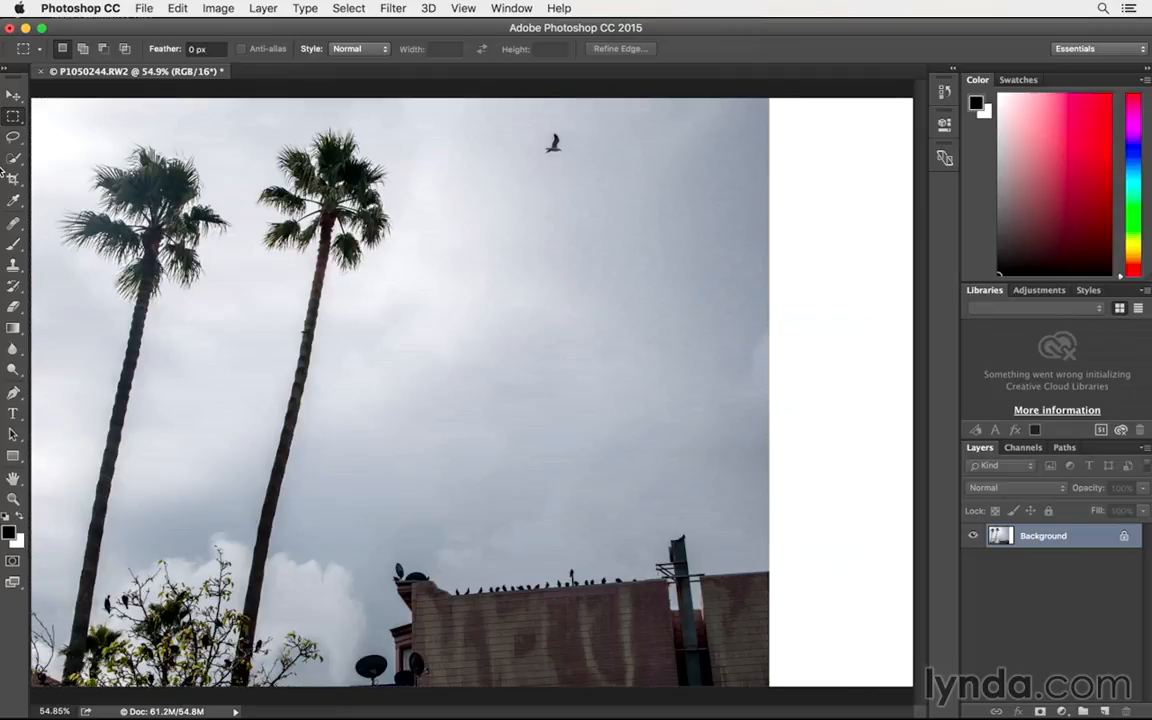
{"action": "left_click", "coordinate": [13, 178]}
{"action": "left_click", "coordinate": [90, 49]}
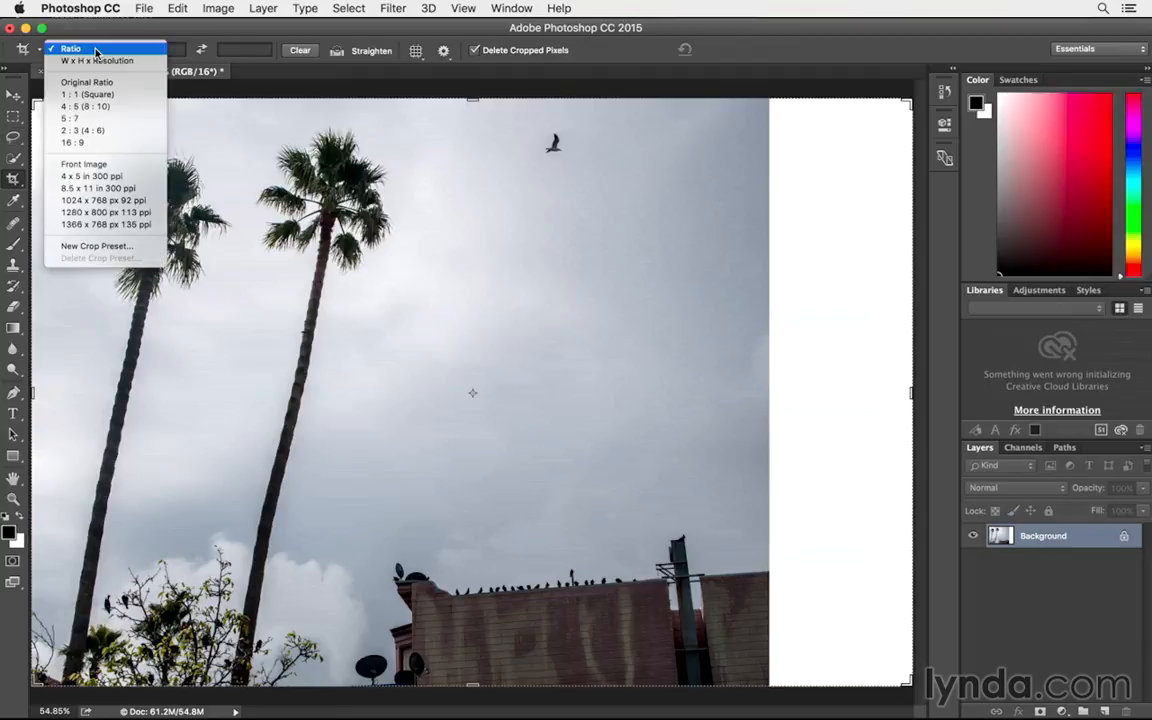
{"action": "left_click", "coordinate": [87, 94]}
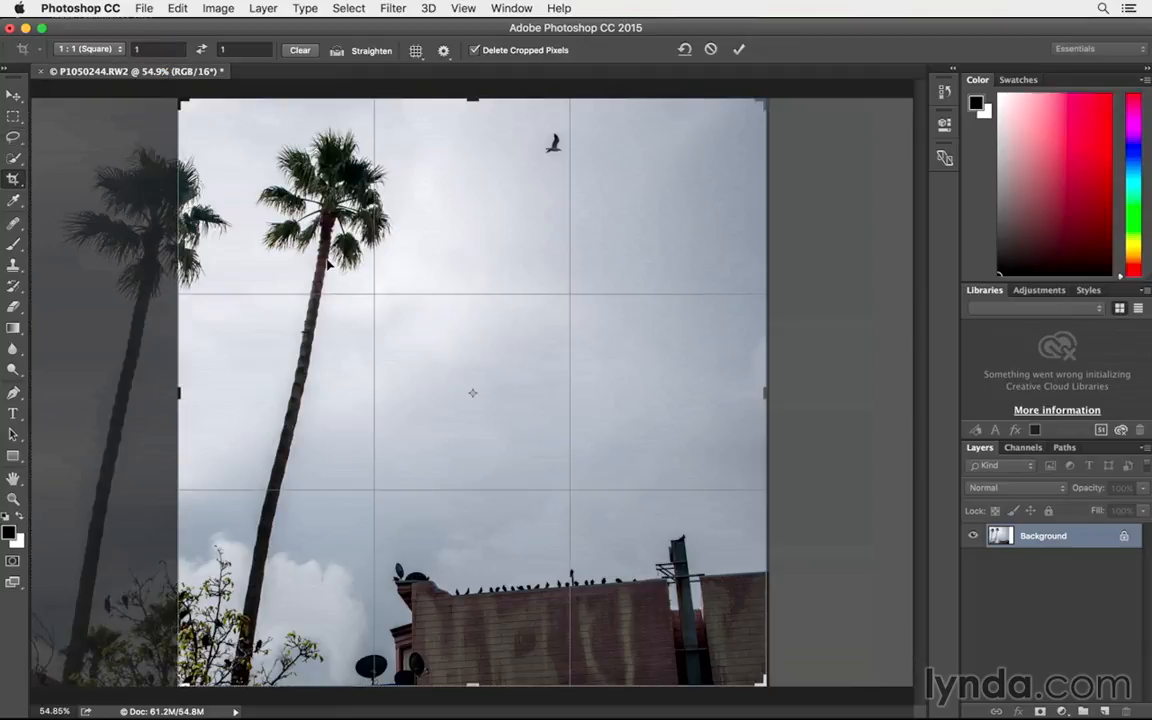
{"action": "left_click_drag", "start_coordinate": [469, 372], "coordinate": [563, 360]}
{"action": "key", "text": "Return"}
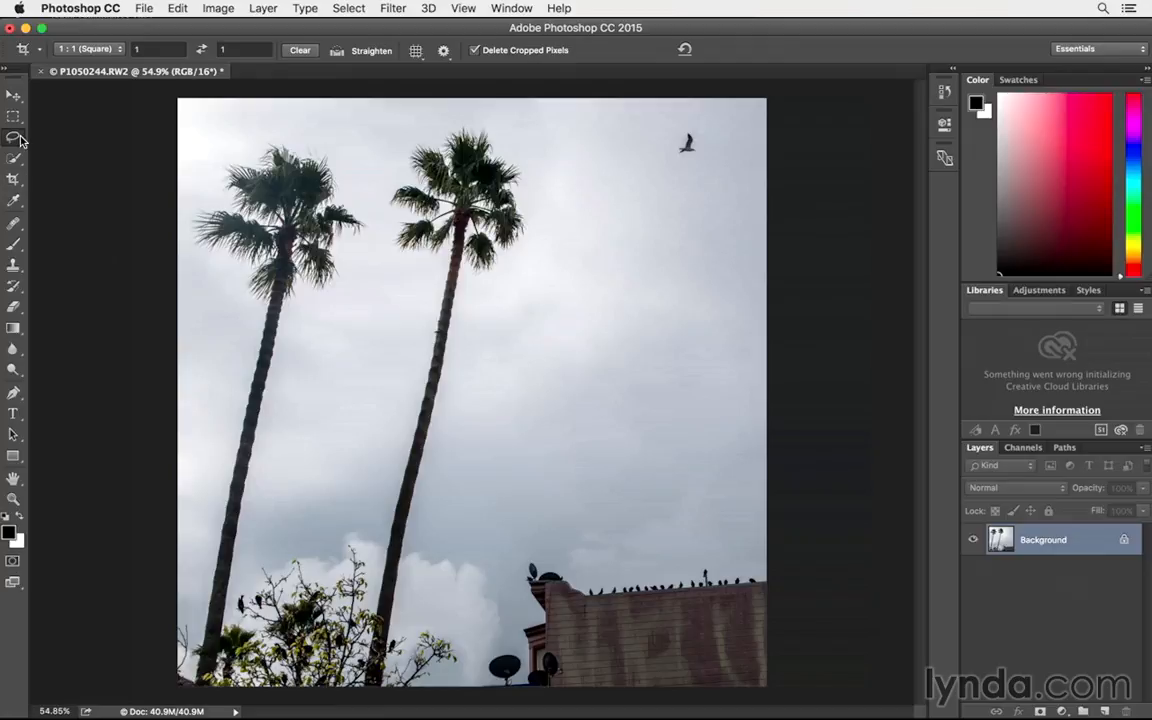
Lasso a loose selection around the flying bird and undo a trial copy of it placed just below.
{"action": "left_click", "coordinate": [14, 138]}
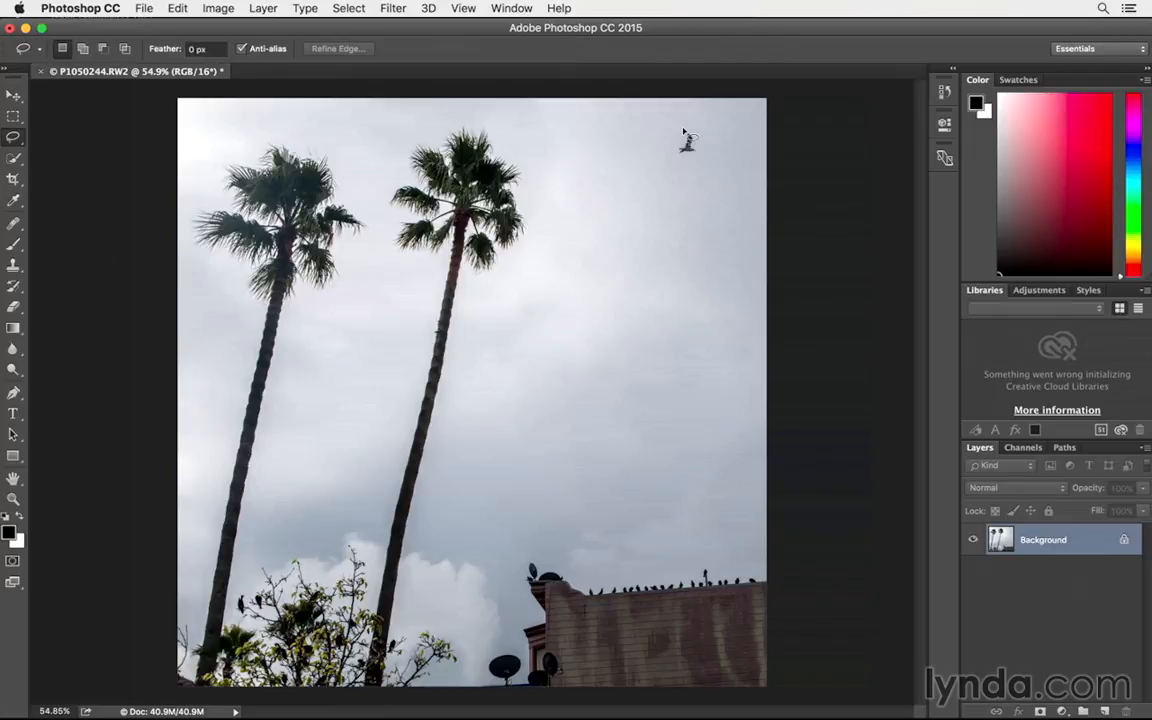
{"action": "mouse_move", "coordinate": [688, 130]}
{"action": "left_mouse_down"}
{"action": "mouse_move", "coordinate": [703, 163]}
{"action": "mouse_move", "coordinate": [704, 140]}
{"action": "left_mouse_up"}
{"action": "left_click_drag", "start_coordinate": [697, 155], "coordinate": [676, 185]}
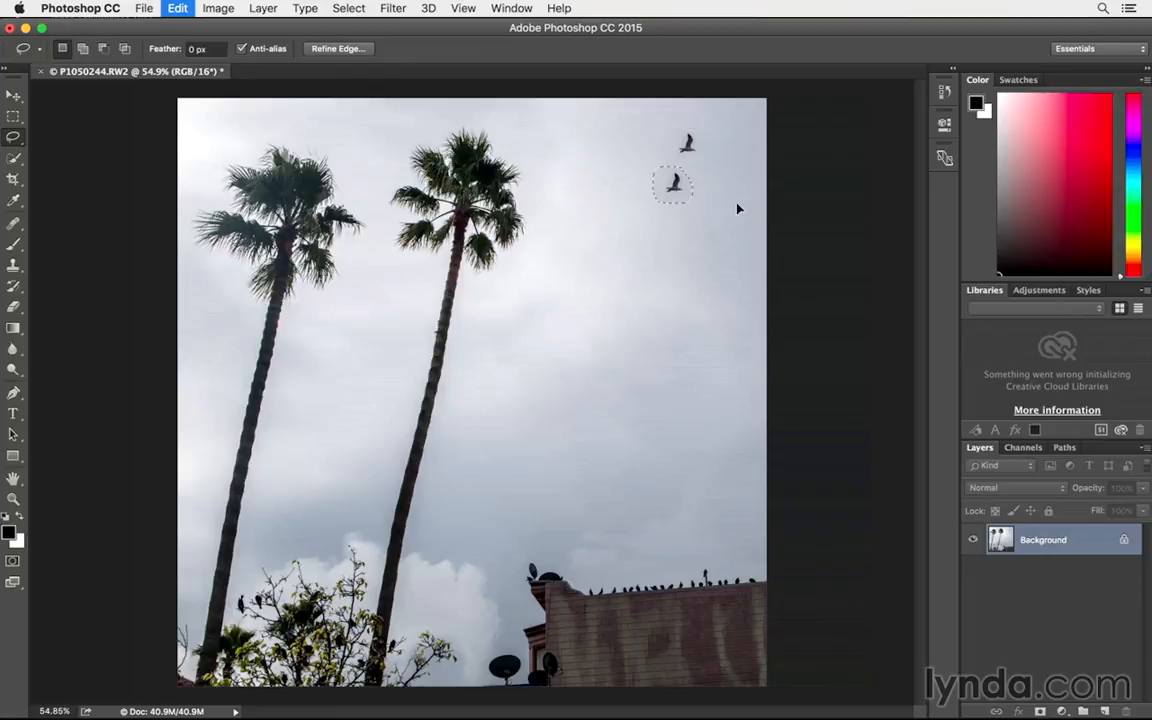
{"action": "key", "text": "super+z"}
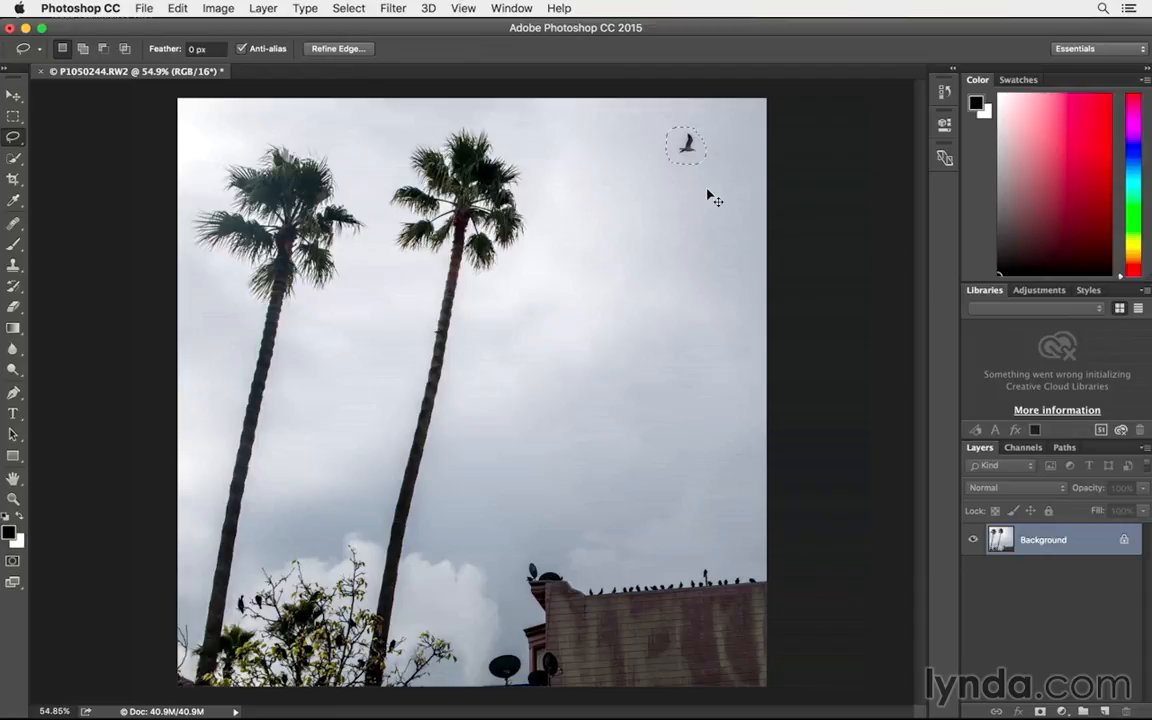
Copy the selected bird to a new layer and move the copy below and slightly left of the original.
{"action": "key", "text": "super+j"}
{"action": "left_click_drag", "start_coordinate": [687, 143], "coordinate": [676, 181]}
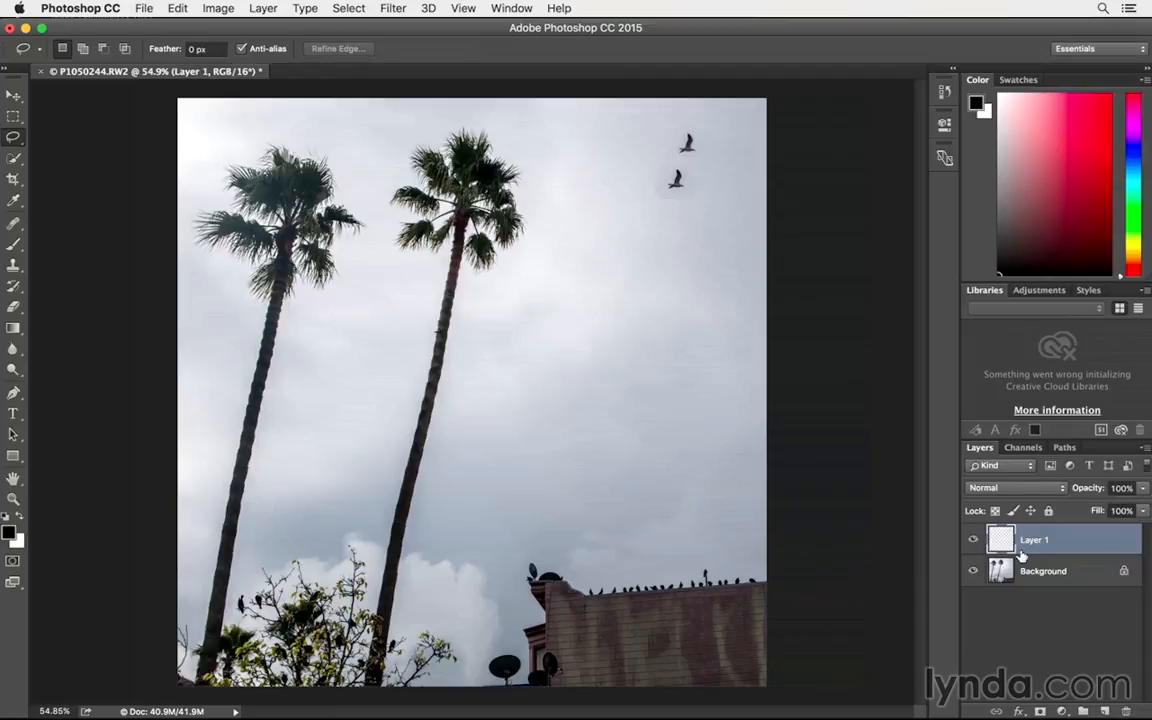
{"action": "left_click_drag", "start_coordinate": [668, 180], "coordinate": [666, 186]}
Set up the Eraser with a soft round brush of 45 px for cleaning around the copied bird.
{"action": "key", "text": "e"}
{"action": "key", "text": "bracketright"}
{"action": "key", "text": "bracketright"}
{"action": "key", "text": "bracketright"}
{"action": "key", "text": "bracketright"}
{"action": "key", "text": "bracketright"}
{"action": "key", "text": "bracketright"}
{"action": "key", "text": "bracketright"}
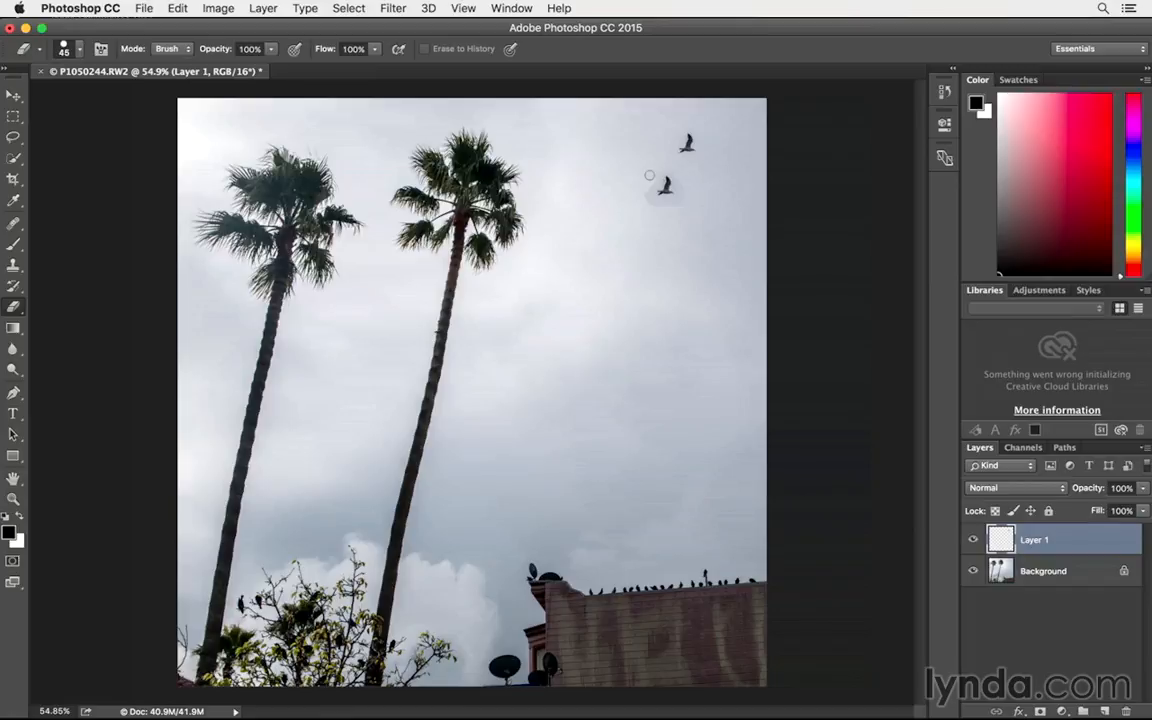
{"action": "key", "text": "super+plus"}
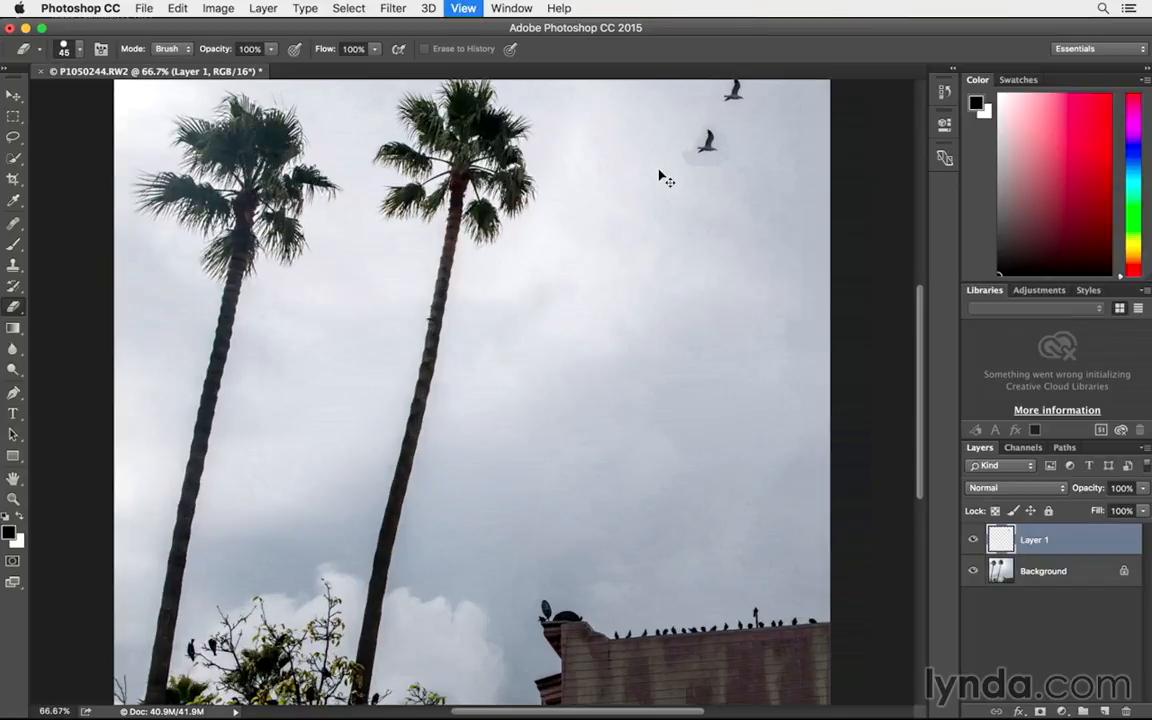
{"action": "key", "text": "super+plus"}
{"action": "key", "text": "super+plus"}
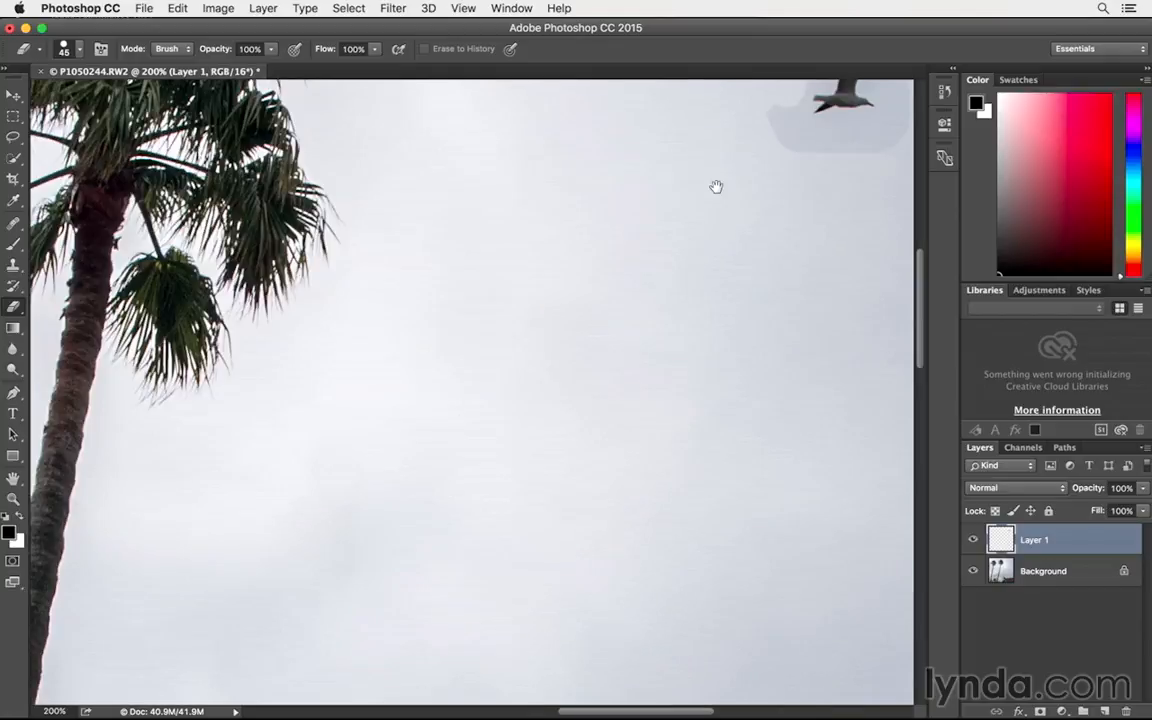
{"action": "left_click_drag", "start_coordinate": [716, 187], "coordinate": [646, 281]}
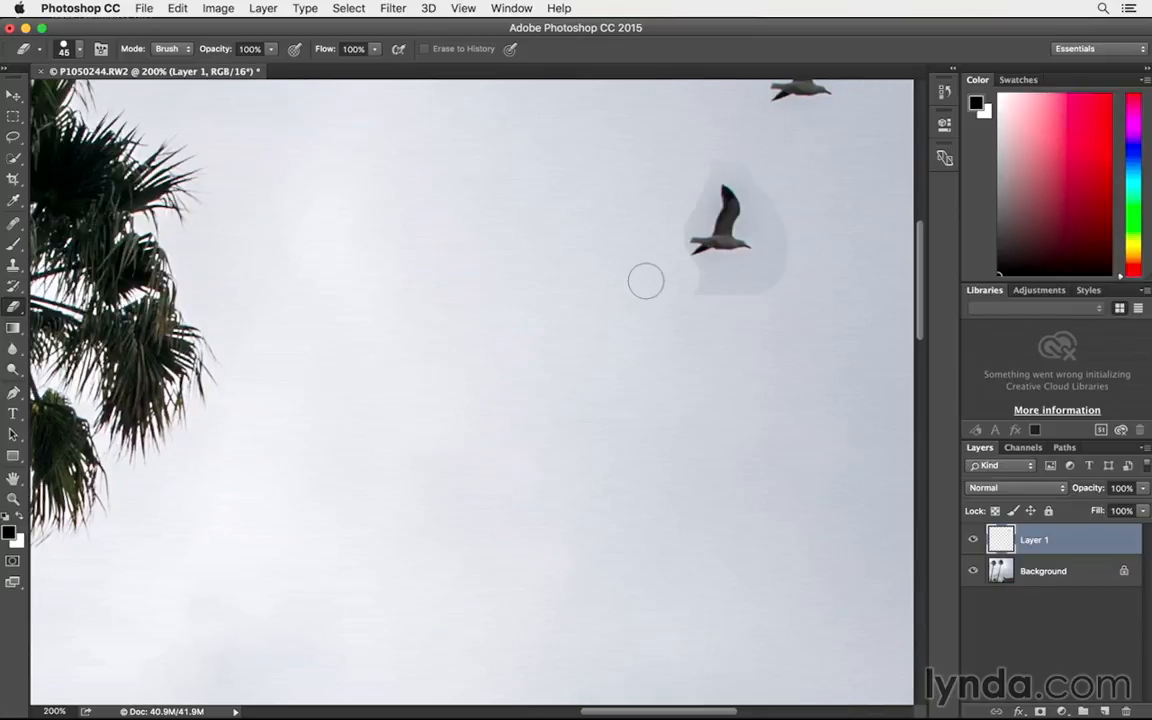
{"action": "left_click", "coordinate": [79, 49]}
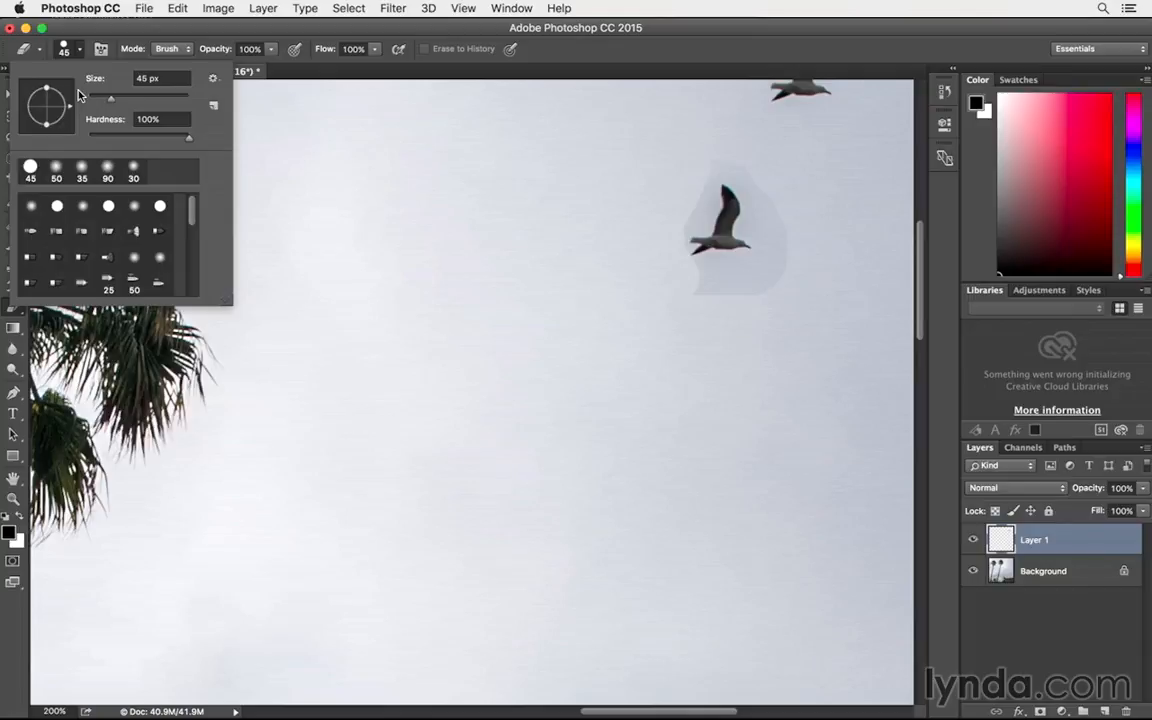
{"action": "double_click", "coordinate": [82, 207]}
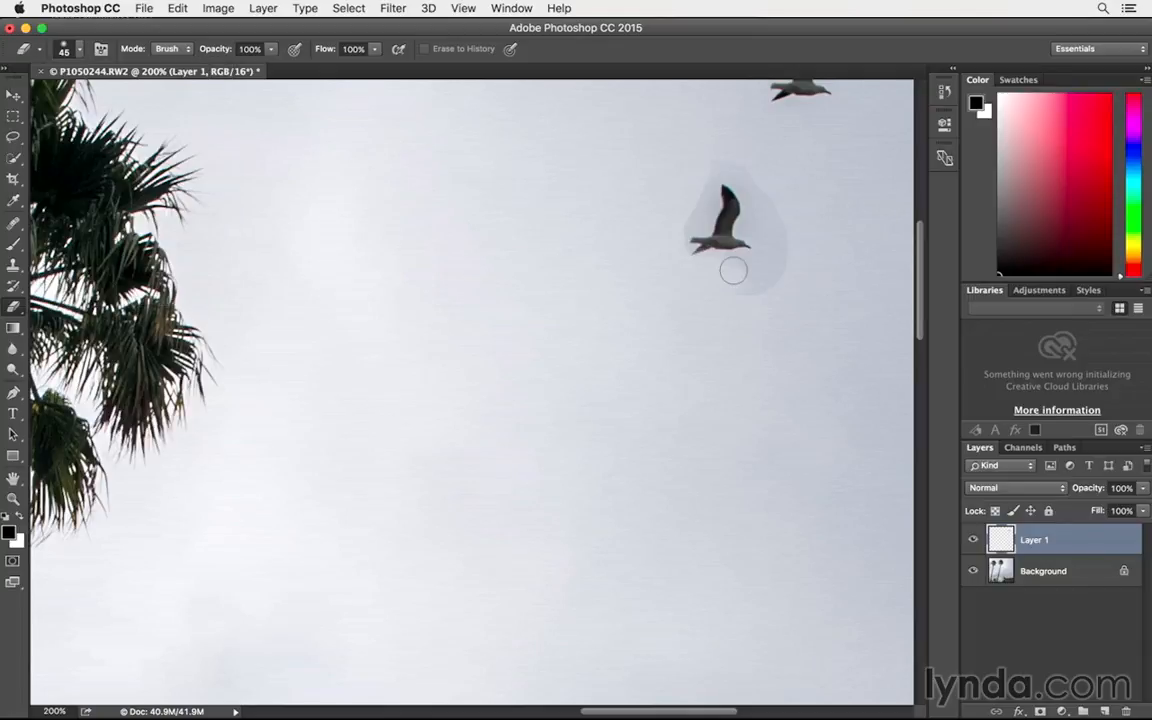
Undo the last erasure and erase the visible sky patch around the copied bird with a 20 to 30 px soft brush.
{"action": "key", "text": "super+z"}
{"action": "key", "text": "bracketleft"}
{"action": "key", "text": "bracketleft"}
{"action": "key", "text": "bracketleft"}
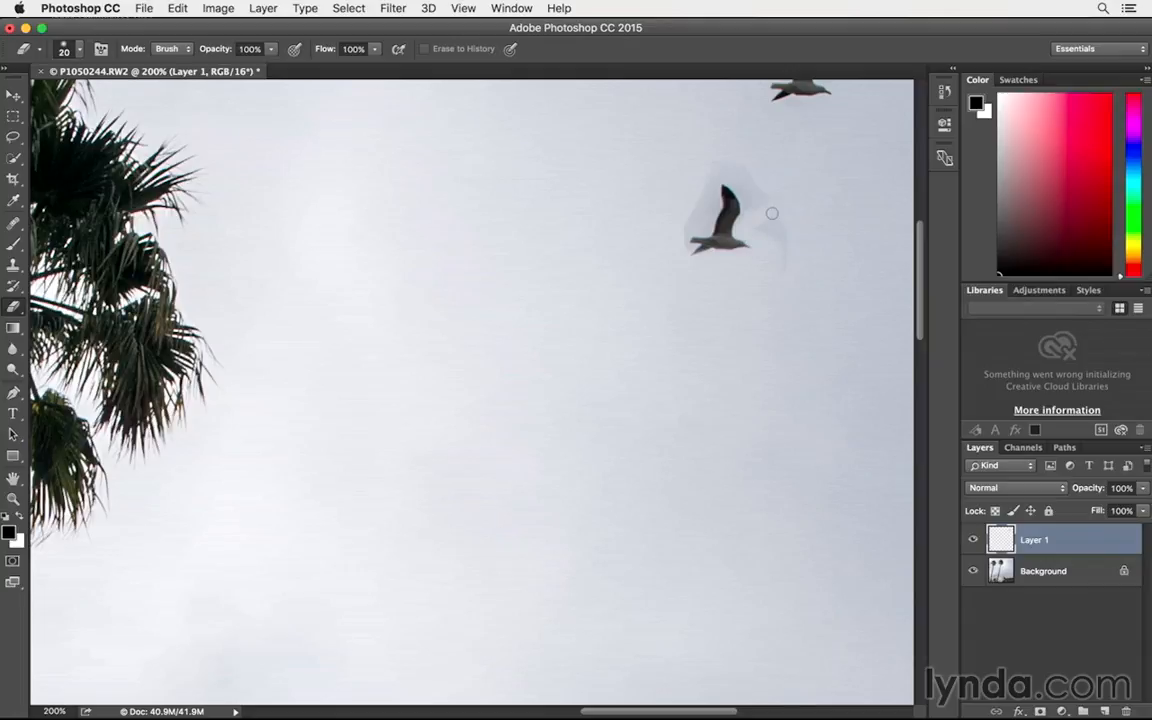
{"action": "key", "text": "bracketleft"}
{"action": "key", "text": "bracketleft"}
{"action": "key", "text": "bracketright"}
{"action": "key", "text": "bracketright"}
{"action": "key", "text": "bracketright"}
{"action": "mouse_move", "coordinate": [708, 182]}
{"action": "left_mouse_down"}
{"action": "mouse_move", "coordinate": [703, 214]}
{"action": "mouse_move", "coordinate": [682, 227]}
{"action": "left_mouse_up"}
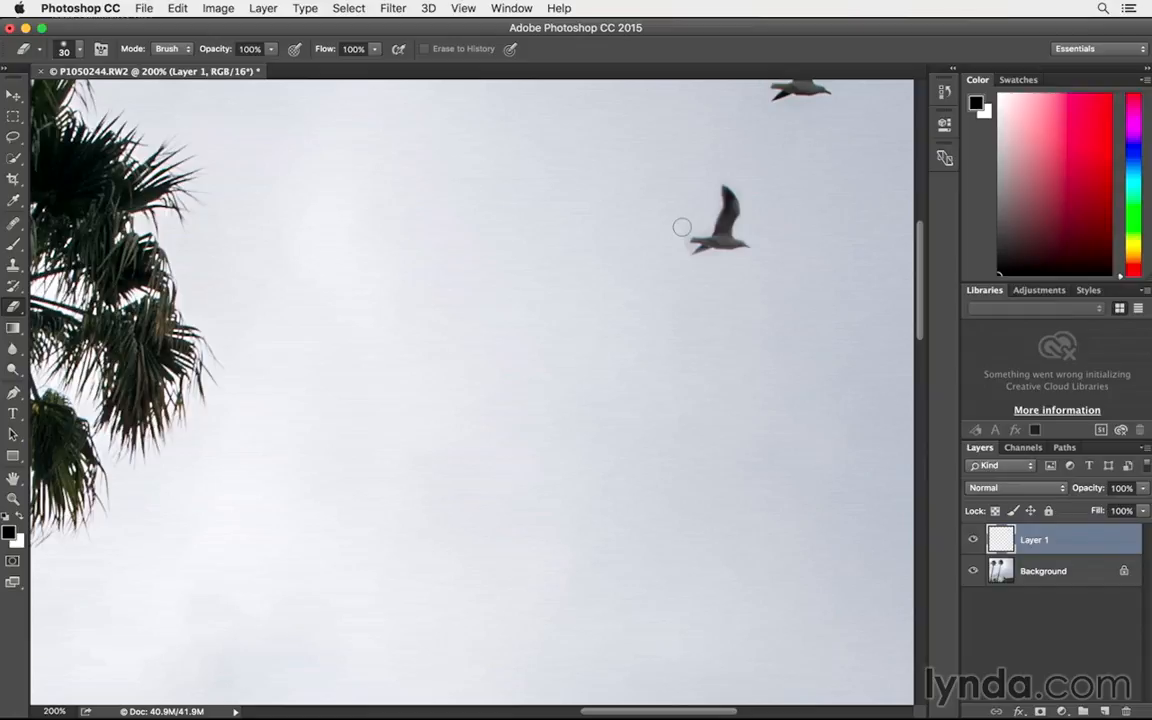
Clean up the sky close to the copied bird's edges using a 10 px eraser.
{"action": "key", "text": "bracketleft"}
{"action": "key", "text": "bracketleft"}
{"action": "key", "text": "bracketleft"}
{"action": "key", "text": "bracketleft"}
{"action": "key", "text": "super+minus"}
{"action": "key", "text": "super+0"}
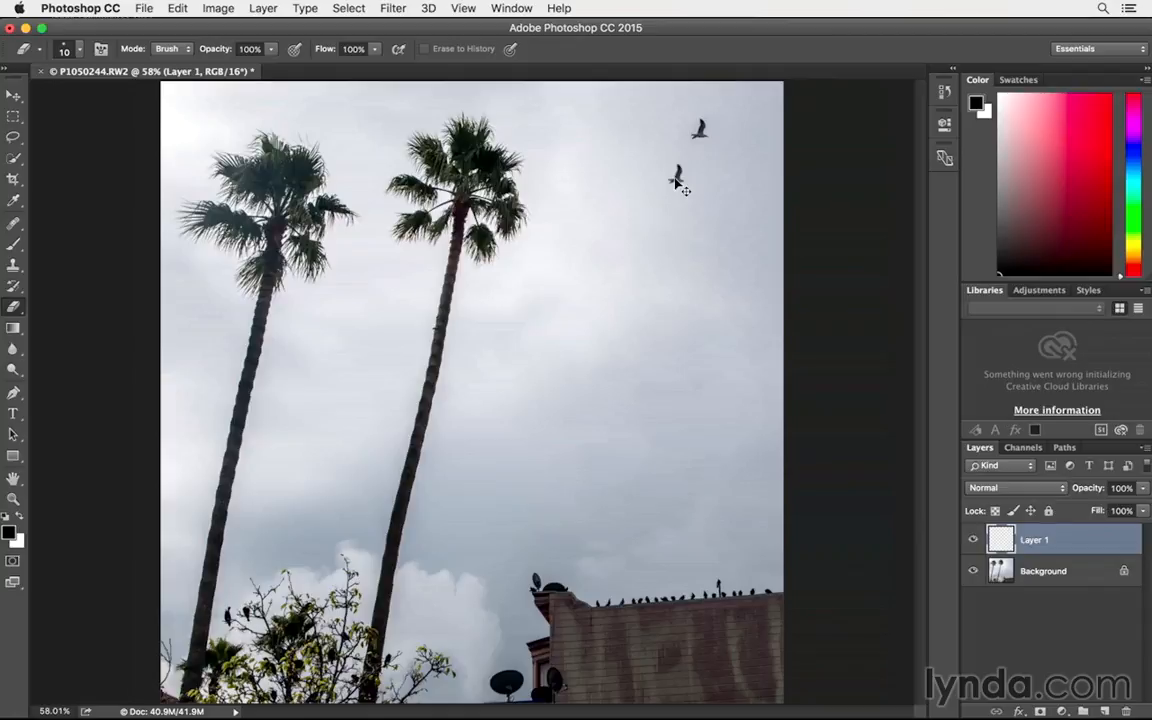
Duplicate the copied bird's layer, place the new bird left of the original, and flatten the image.
{"action": "left_click_drag", "start_coordinate": [680, 188], "coordinate": [660, 148]}
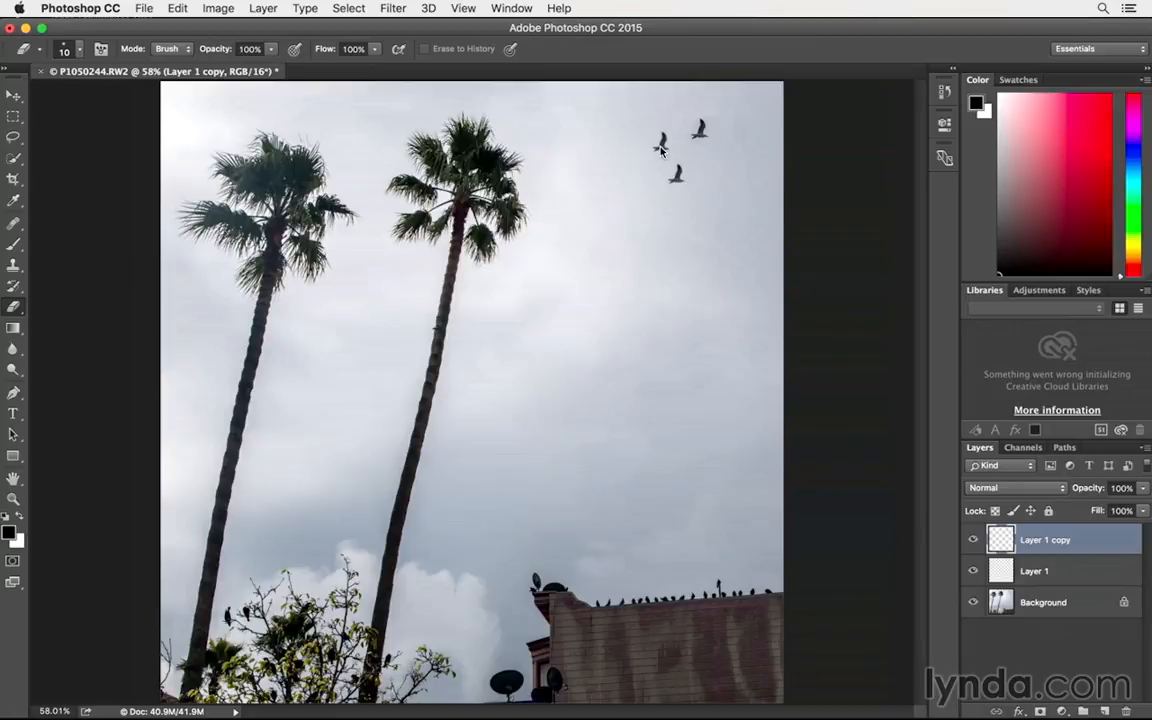
{"action": "left_click_drag", "start_coordinate": [662, 148], "coordinate": [655, 150]}
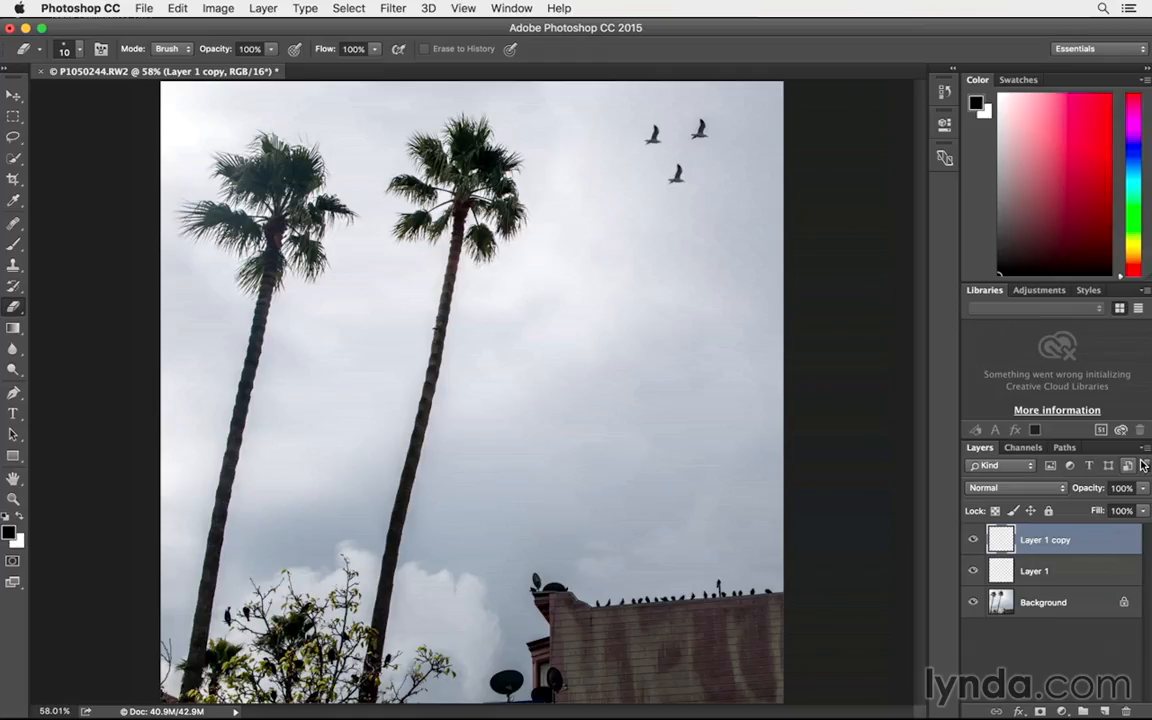
{"action": "left_click", "coordinate": [1145, 448]}
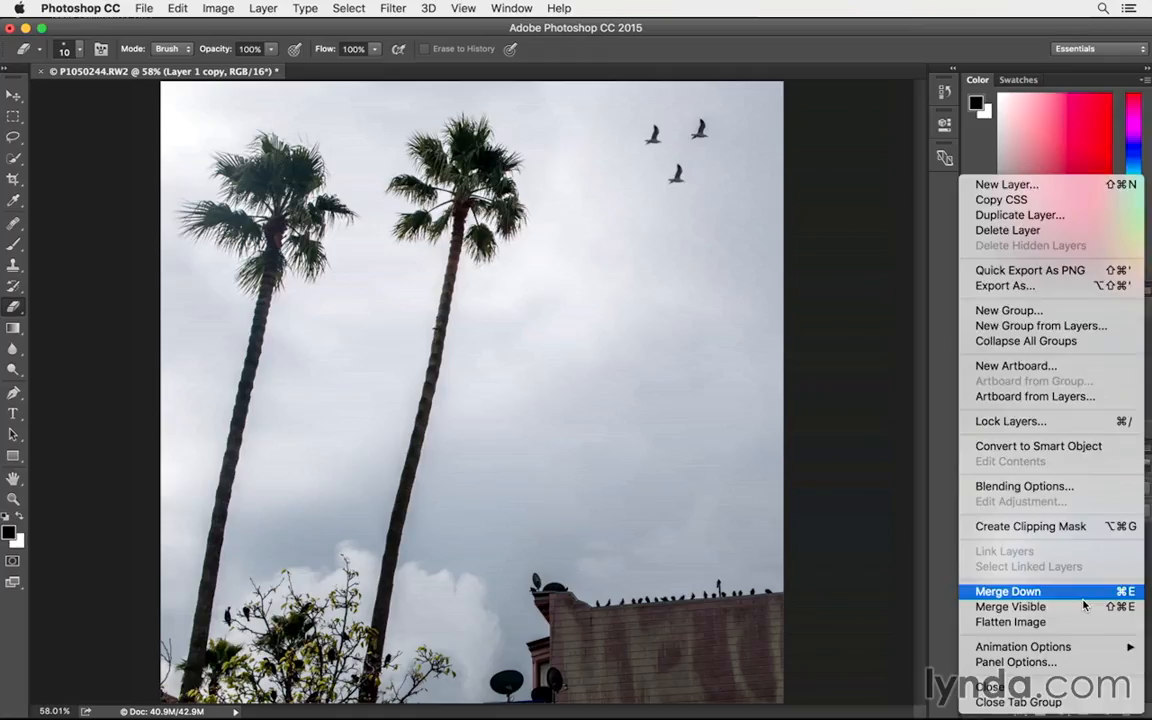
{"action": "left_click", "coordinate": [1082, 598]}
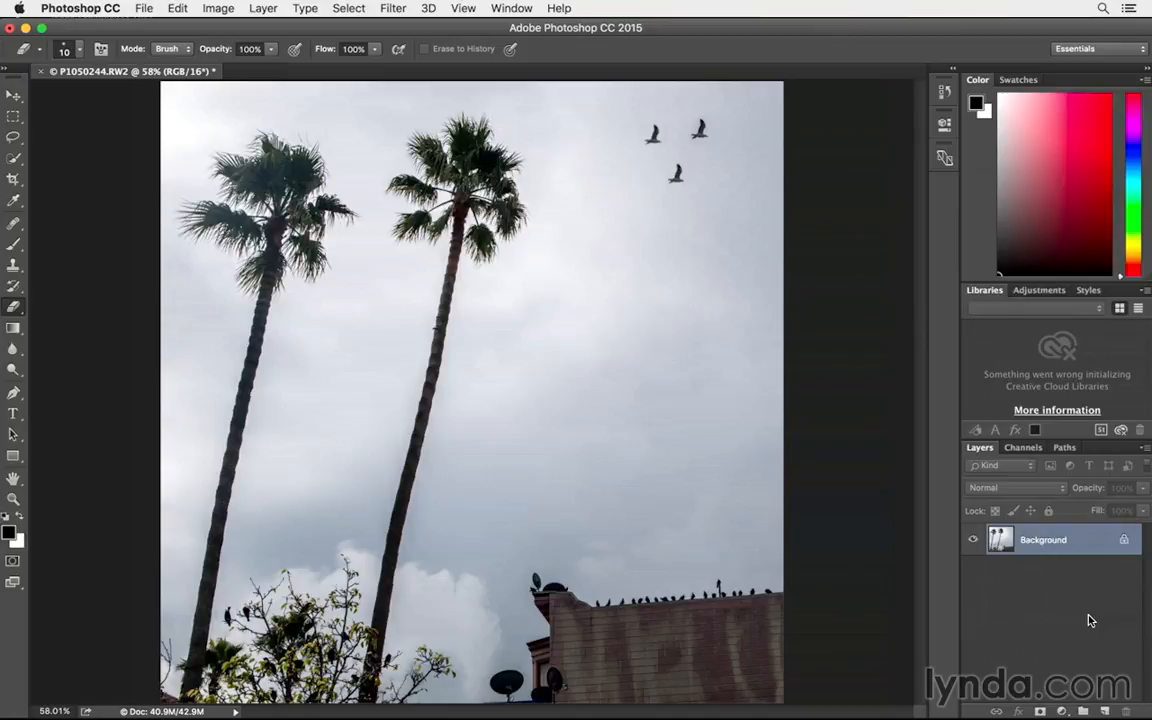
{"action": "key", "text": "super+1"}
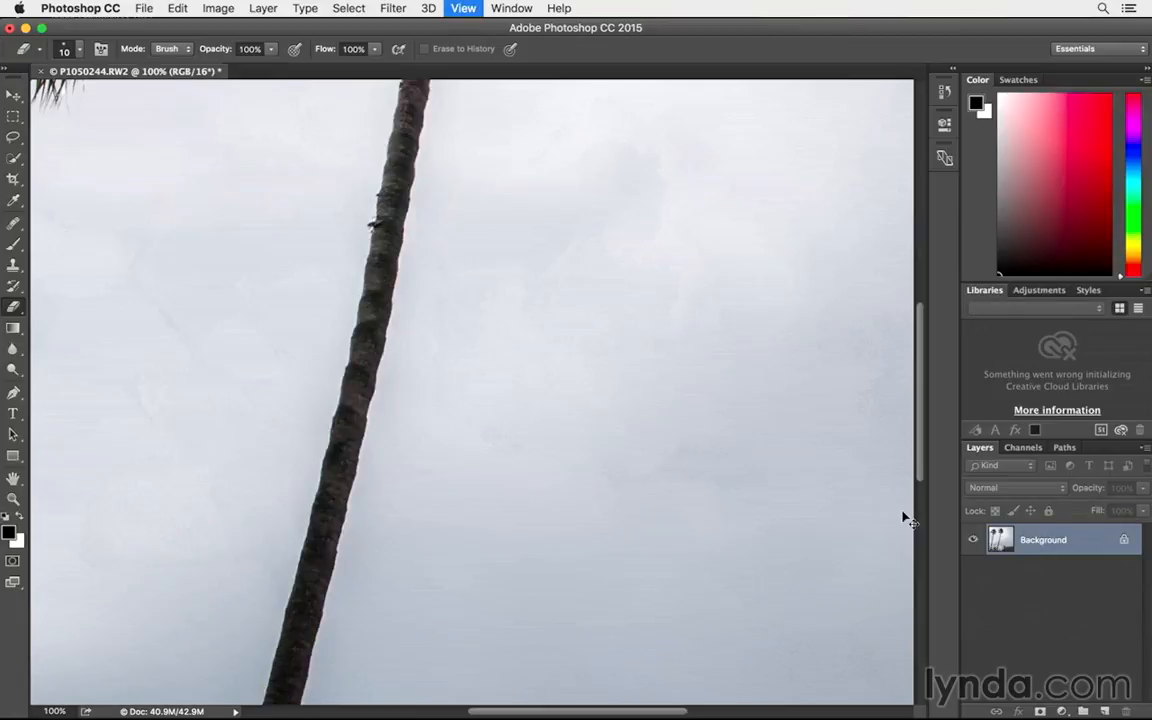
{"action": "key", "text": "super+plus"}
{"action": "left_click_drag", "start_coordinate": [742, 117], "coordinate": [560, 358]}
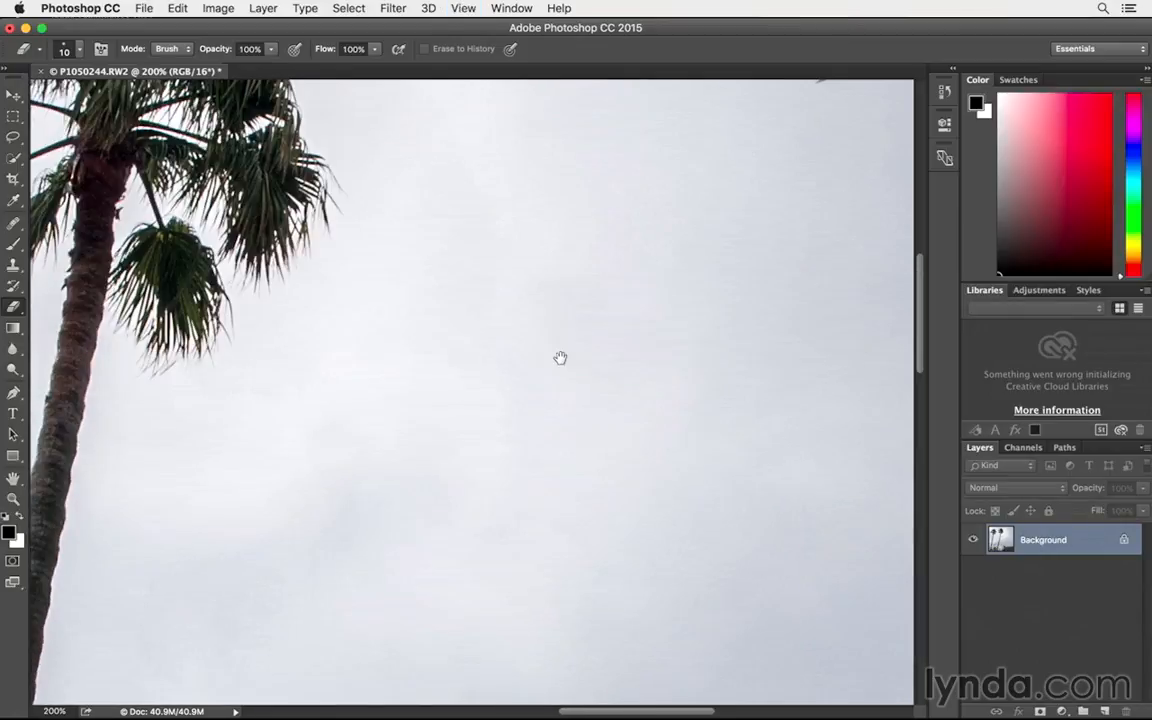
{"action": "left_click_drag", "start_coordinate": [790, 100], "coordinate": [512, 382]}
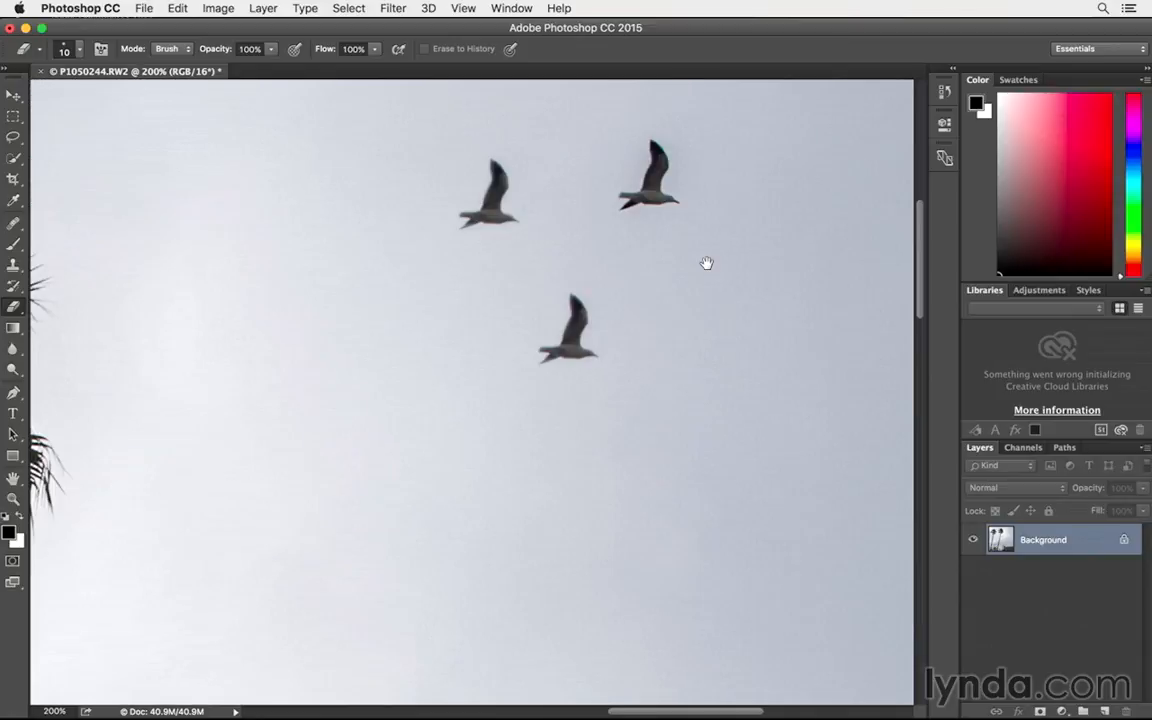
{"action": "left_click_drag", "start_coordinate": [706, 263], "coordinate": [657, 330]}
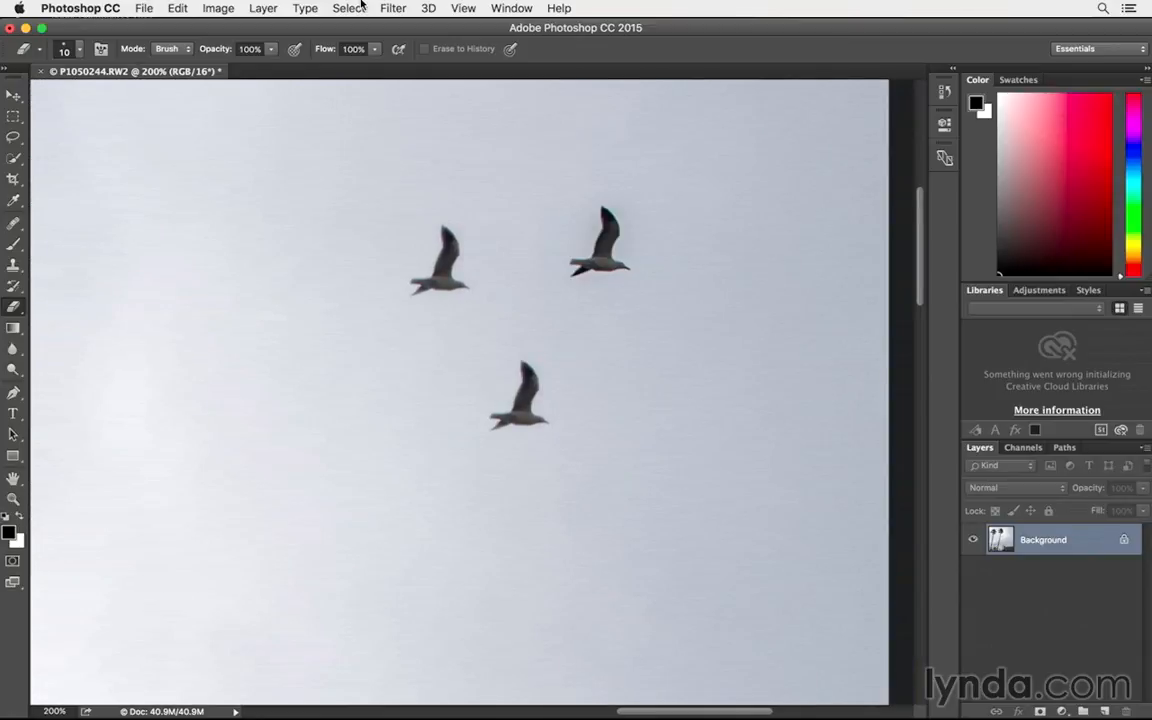
{"action": "left_click", "coordinate": [393, 8]}
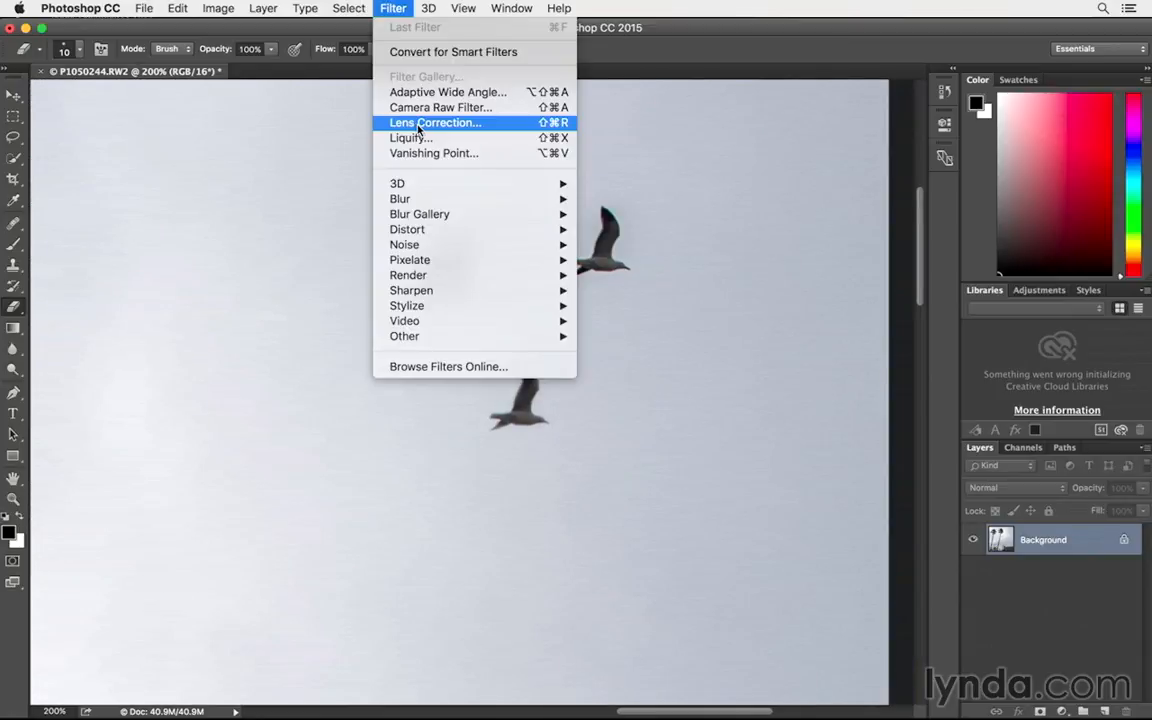
{"action": "left_click", "coordinate": [418, 122]}
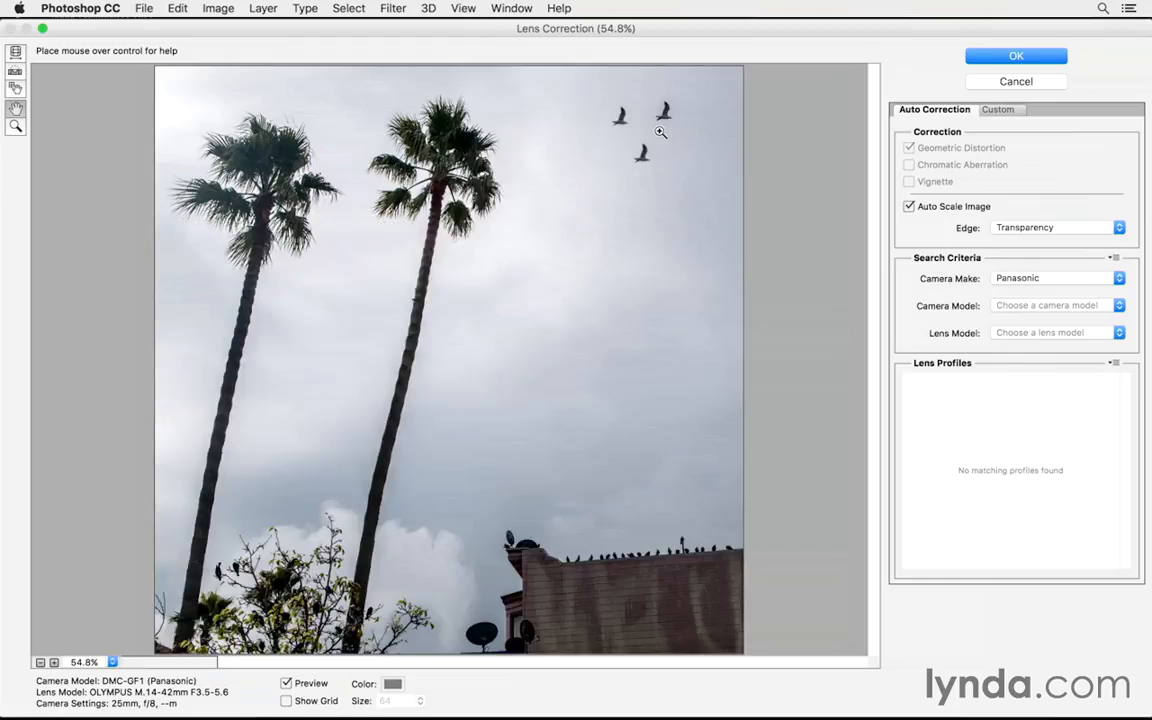
{"action": "key", "text": "super+plus"}
{"action": "key", "text": "super+plus"}
{"action": "key", "text": "super+plus"}
{"action": "left_click_drag", "start_coordinate": [688, 118], "coordinate": [359, 485]}
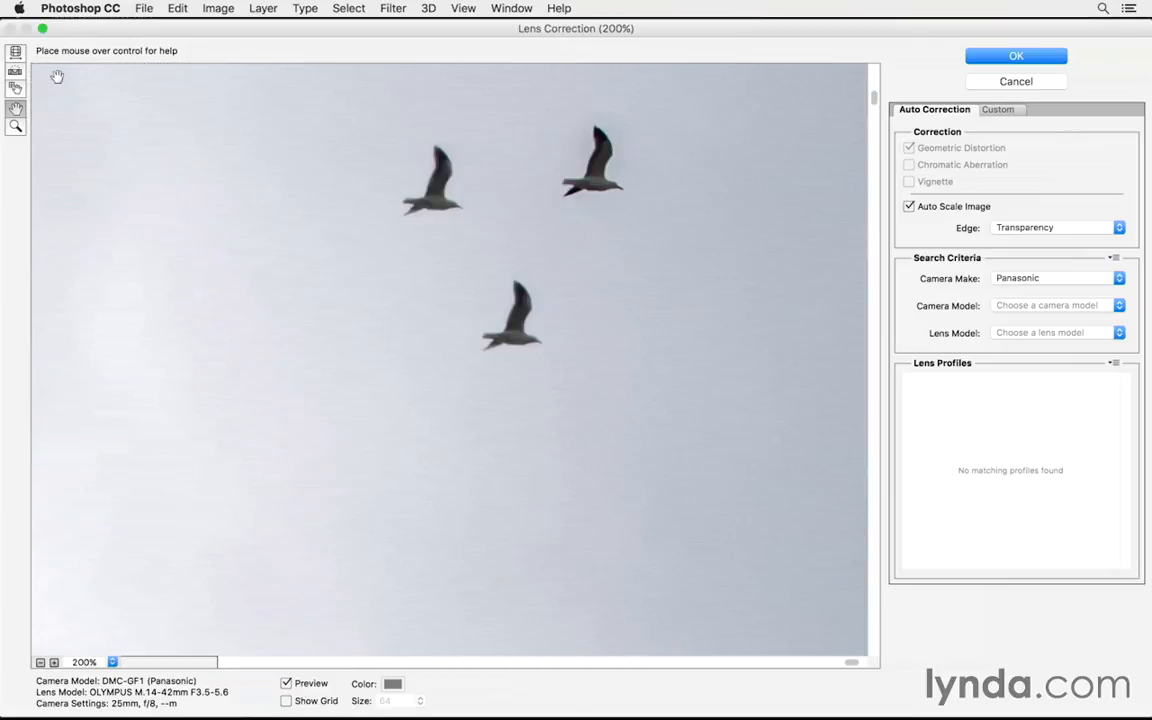
{"action": "key", "text": "d"}
{"action": "key", "text": "Escape"}
Open the flattened photo in the Liquify filter with the three birds in close view.
{"action": "left_click", "coordinate": [393, 8]}
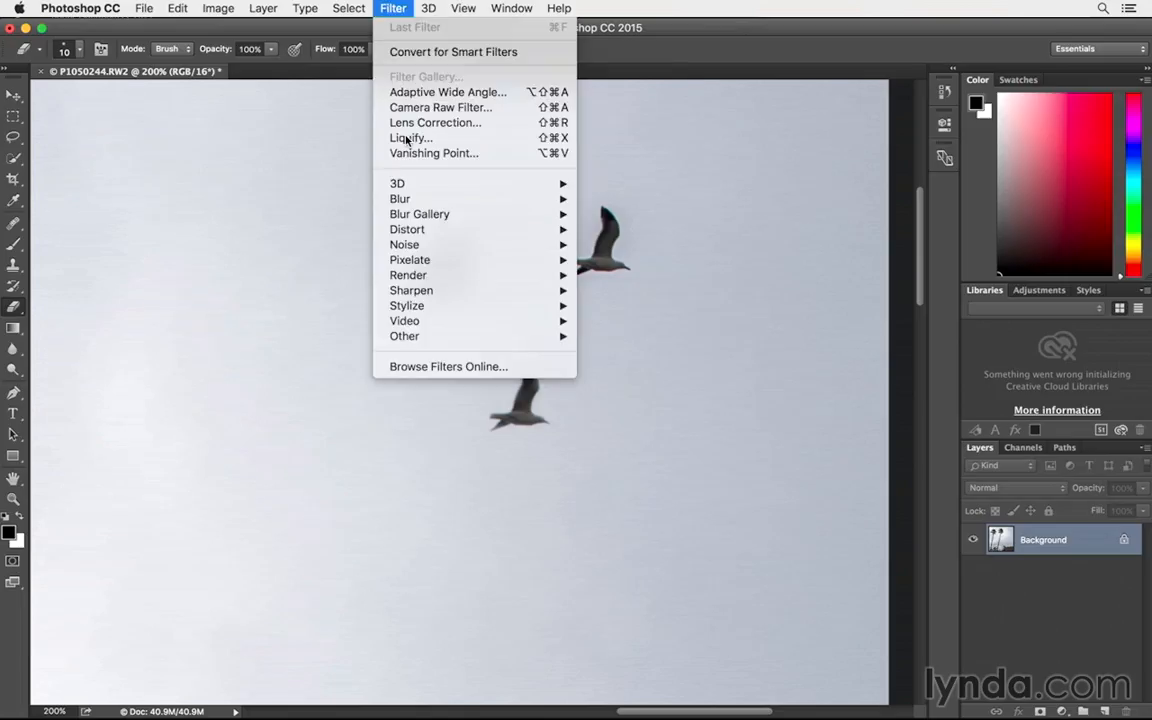
{"action": "left_click", "coordinate": [407, 138]}
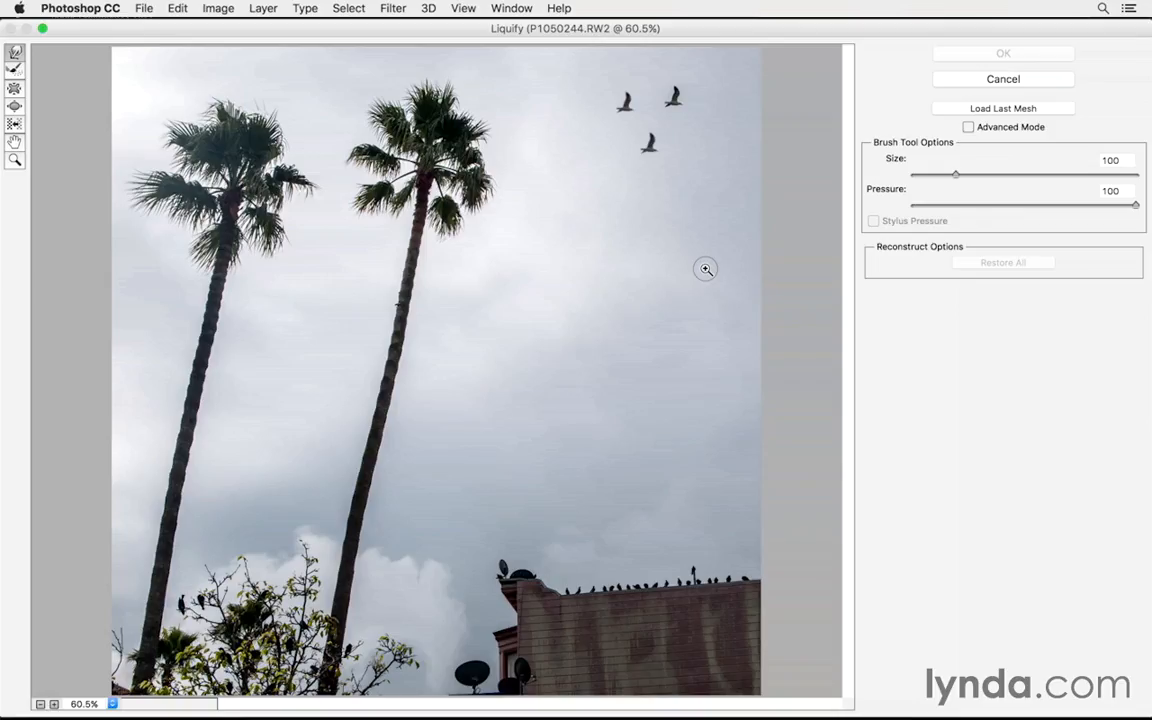
{"action": "key", "text": "super+plus"}
{"action": "key", "text": "super+plus"}
{"action": "key", "text": "super+plus"}
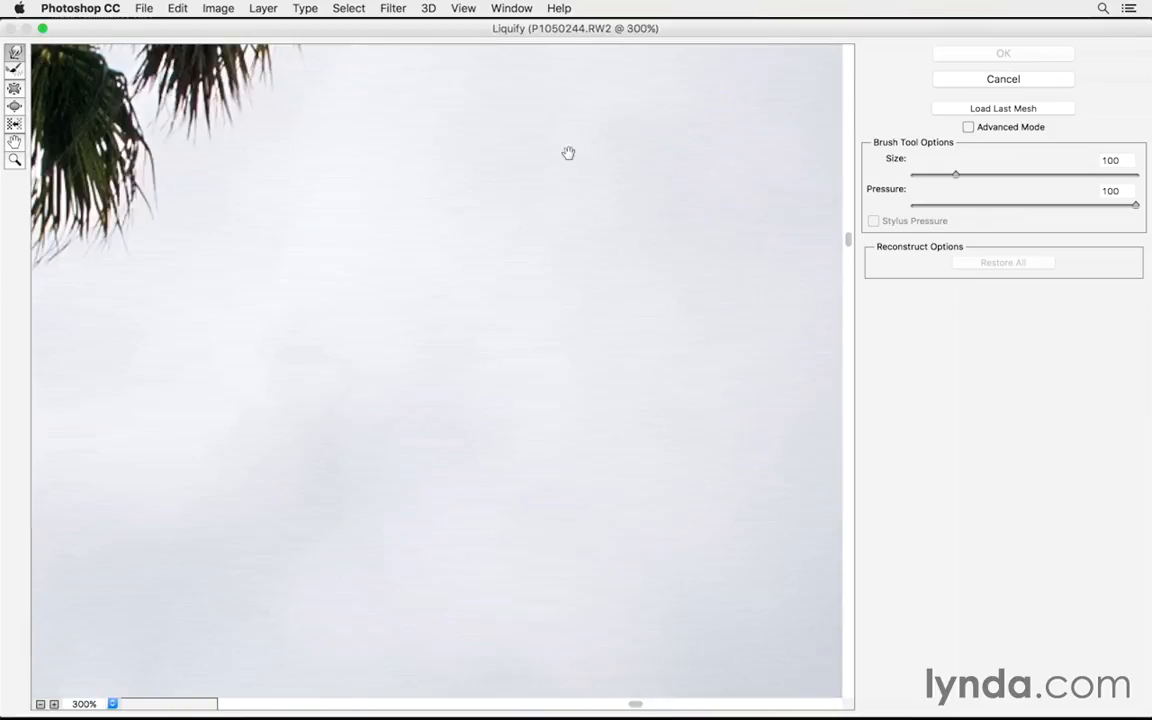
{"action": "mouse_move", "coordinate": [568, 153]}
{"action": "left_mouse_down"}
{"action": "mouse_move", "coordinate": [222, 577]}
{"action": "mouse_move", "coordinate": [240, 563]}
{"action": "left_mouse_up"}
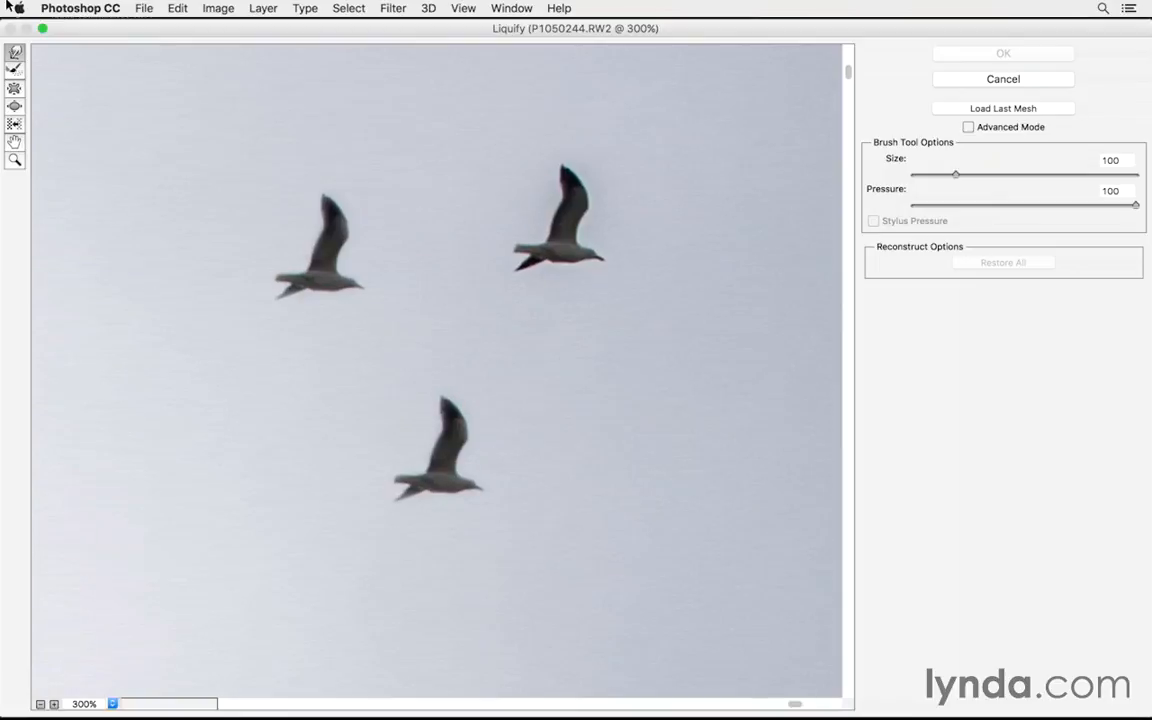
Reshape the upper-left bird's raised wing and tail using the Forward Warp tool with a 50 px brush.
{"action": "key", "text": "bracketleft"}
{"action": "key", "text": "bracketleft"}
{"action": "key", "text": "bracketleft"}
{"action": "key", "text": "bracketleft"}
{"action": "key", "text": "bracketleft"}
{"action": "mouse_move", "coordinate": [330, 215]}
{"action": "left_mouse_down"}
{"action": "mouse_move", "coordinate": [312, 218]}
{"action": "mouse_move", "coordinate": [351, 191]}
{"action": "mouse_move", "coordinate": [315, 186]}
{"action": "mouse_move", "coordinate": [364, 233]}
{"action": "left_mouse_up"}
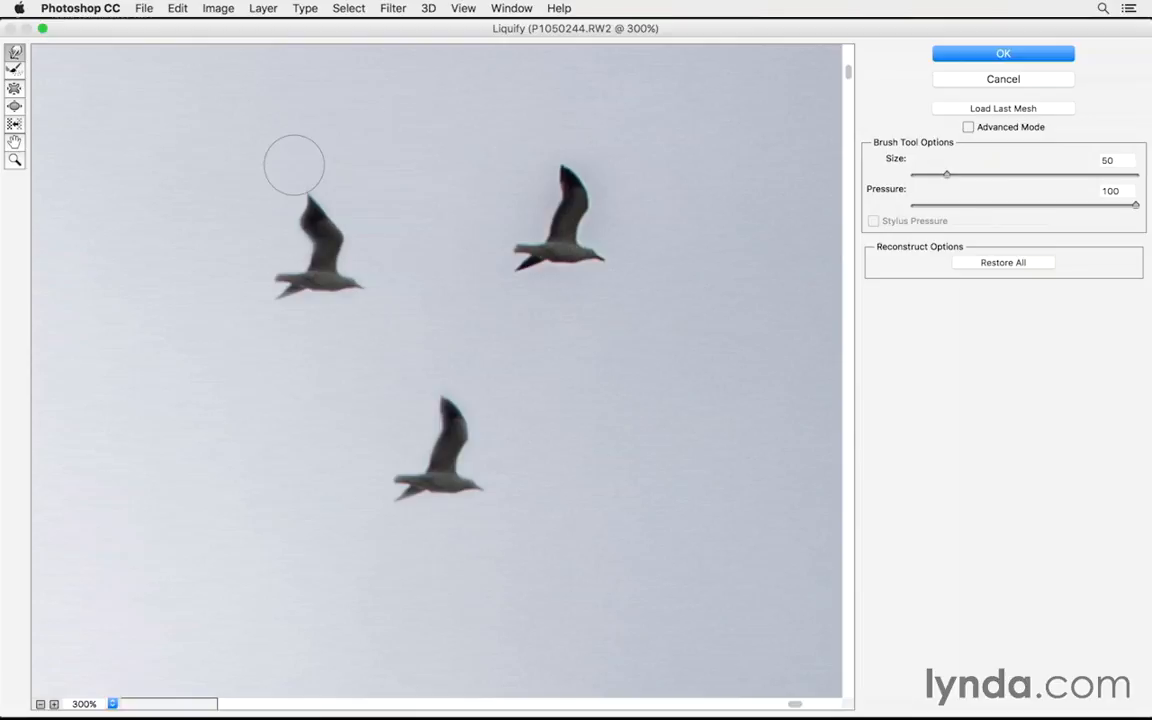
{"action": "left_click_drag", "start_coordinate": [294, 165], "coordinate": [311, 189]}
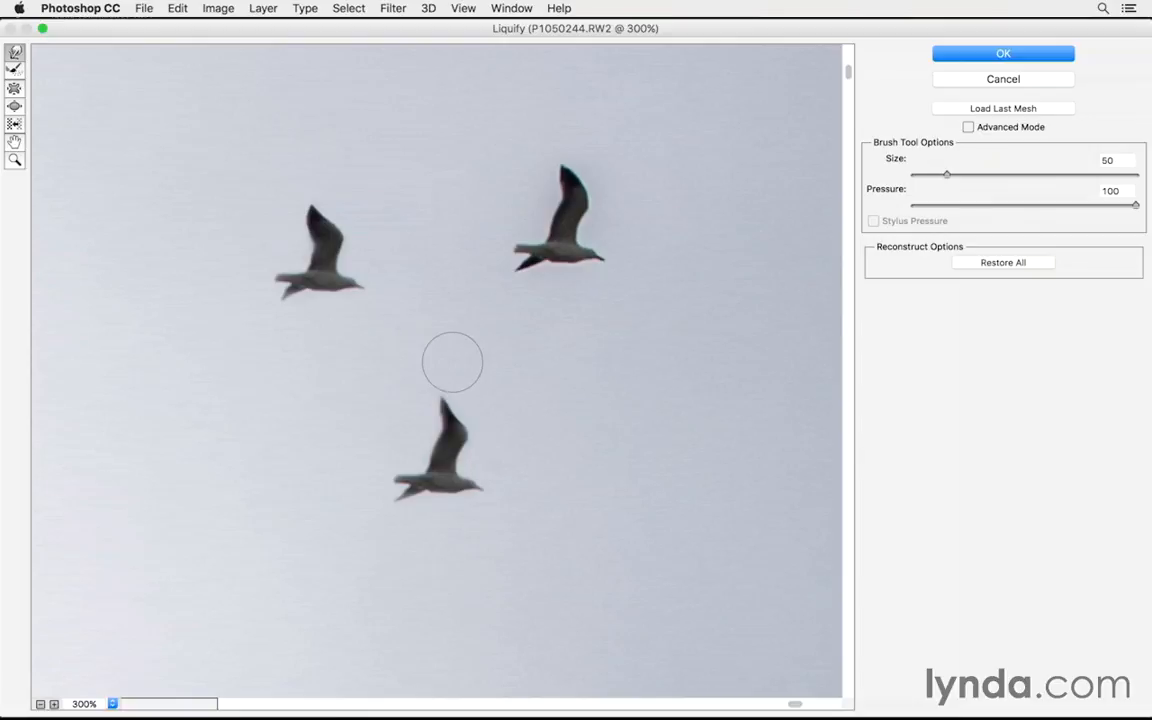
Shorten the lower bird's raised wing by warping its tip downward, and slim its edge with a 35 px brush.
{"action": "left_click_drag", "start_coordinate": [452, 362], "coordinate": [456, 401]}
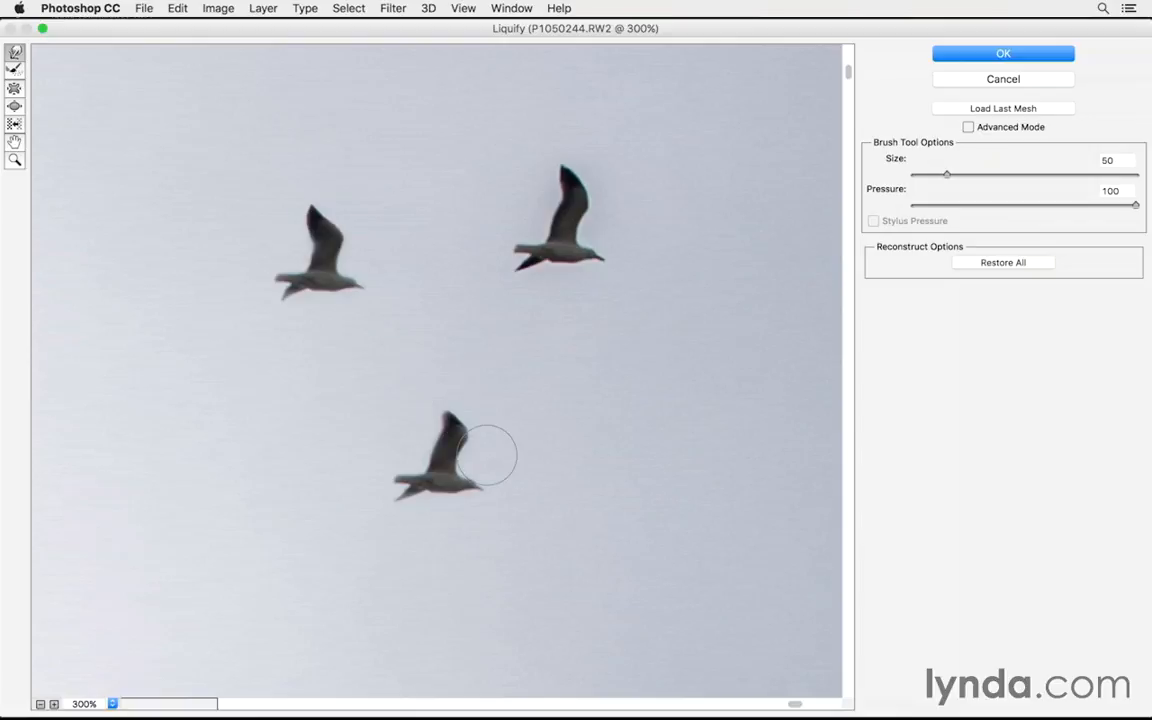
{"action": "key", "text": "bracketleft"}
{"action": "key", "text": "bracketleft"}
{"action": "key", "text": "bracketleft"}
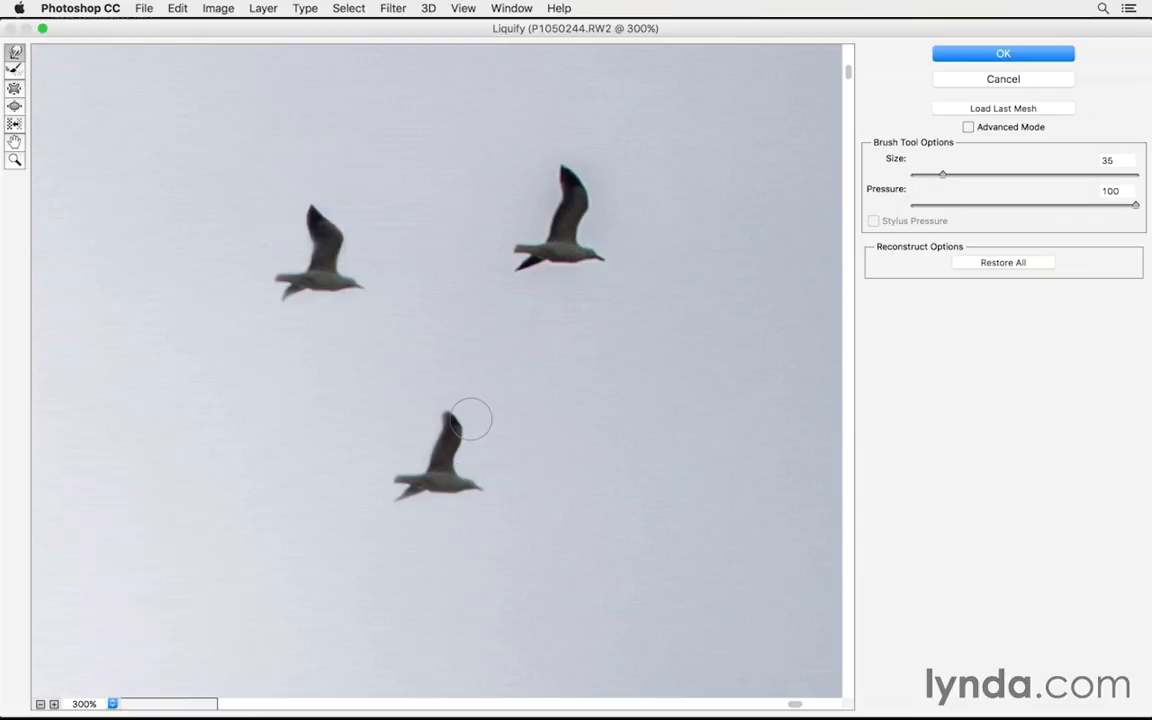
Alter the lower bird's tail using the Bloat tool with a 30 px brush, and apply the Liquify filter.
{"action": "left_click", "coordinate": [14, 106]}
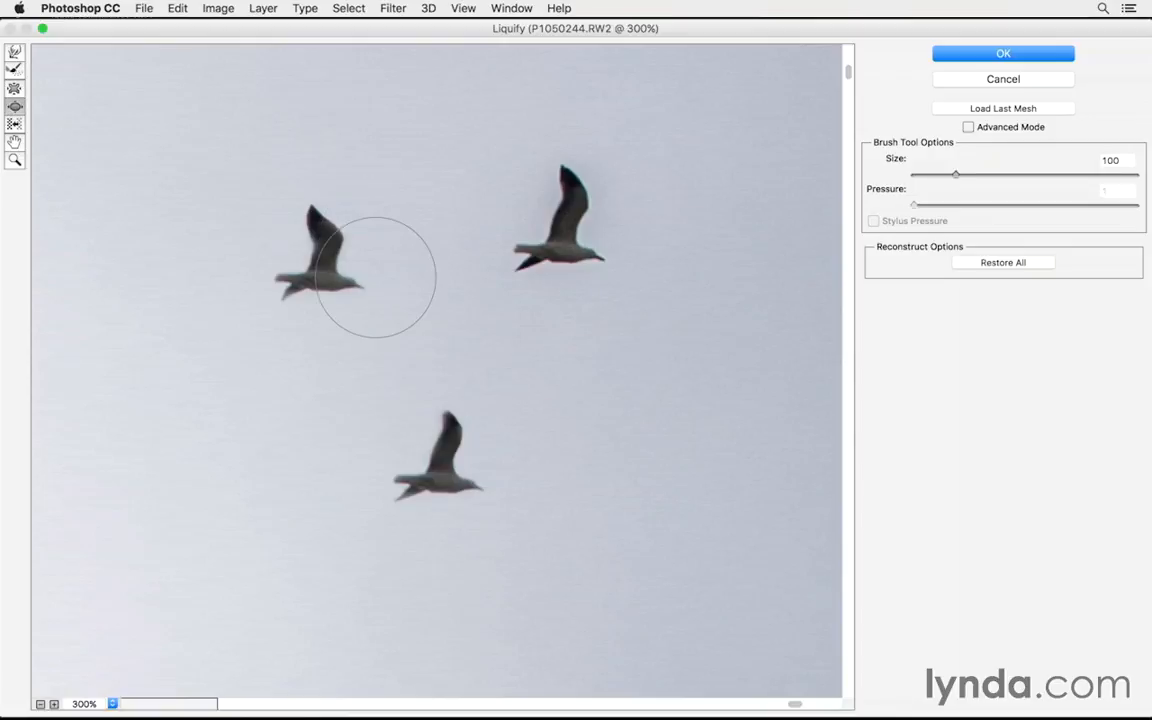
{"action": "key", "text": "bracketleft"}
{"action": "key", "text": "bracketleft"}
{"action": "key", "text": "bracketleft"}
{"action": "key", "text": "bracketleft"}
{"action": "key", "text": "bracketleft"}
{"action": "key", "text": "bracketleft"}
{"action": "key", "text": "bracketleft"}
{"action": "key", "text": "bracketleft"}
{"action": "key", "text": "bracketright"}
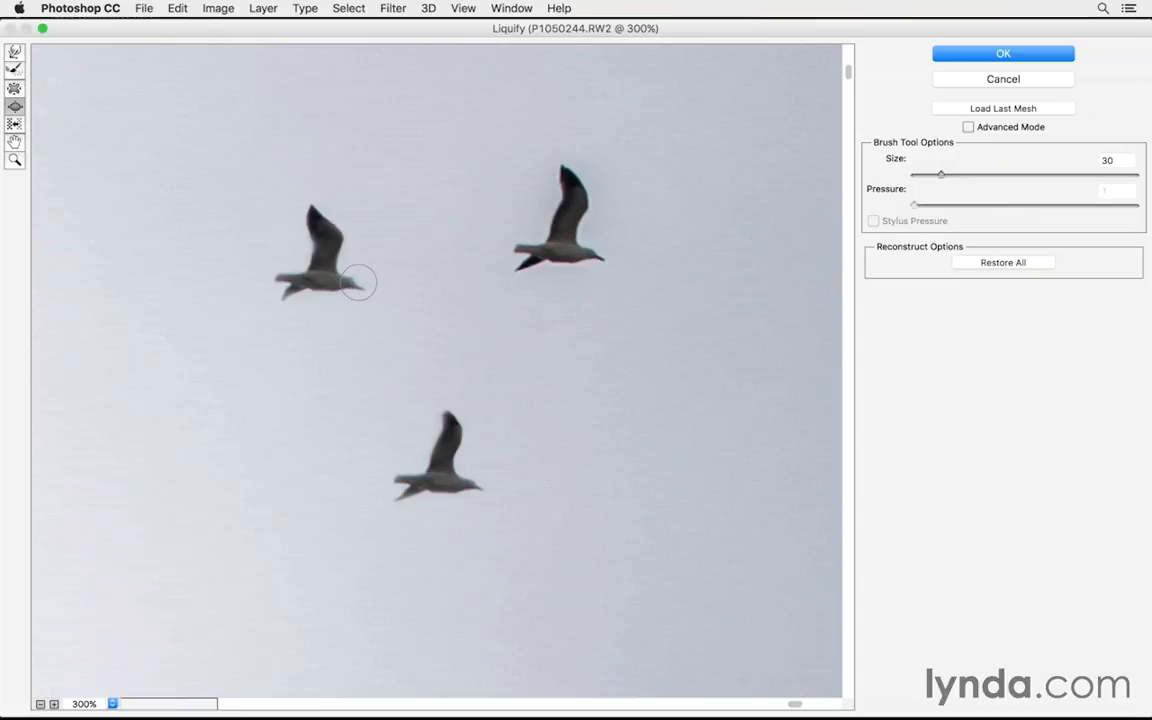
{"action": "key", "text": "alt+space"}
{"action": "left_click_drag", "start_coordinate": [416, 500], "coordinate": [405, 477]}
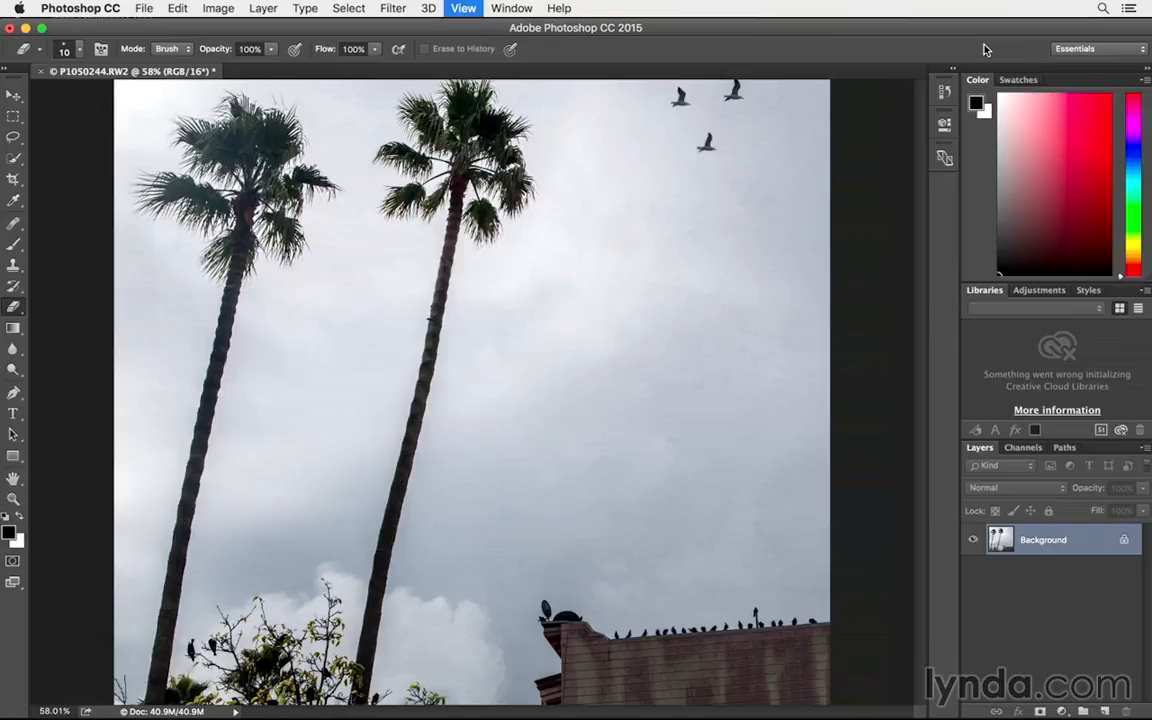
Inspect the color fringes along the palm trunk in close view and open the Lens Correction filter.
{"action": "key", "text": "super+plus"}
{"action": "key", "text": "super+plus"}
{"action": "key", "text": "super+plus"}
{"action": "key", "text": "super+plus"}
{"action": "key", "text": "super+plus"}
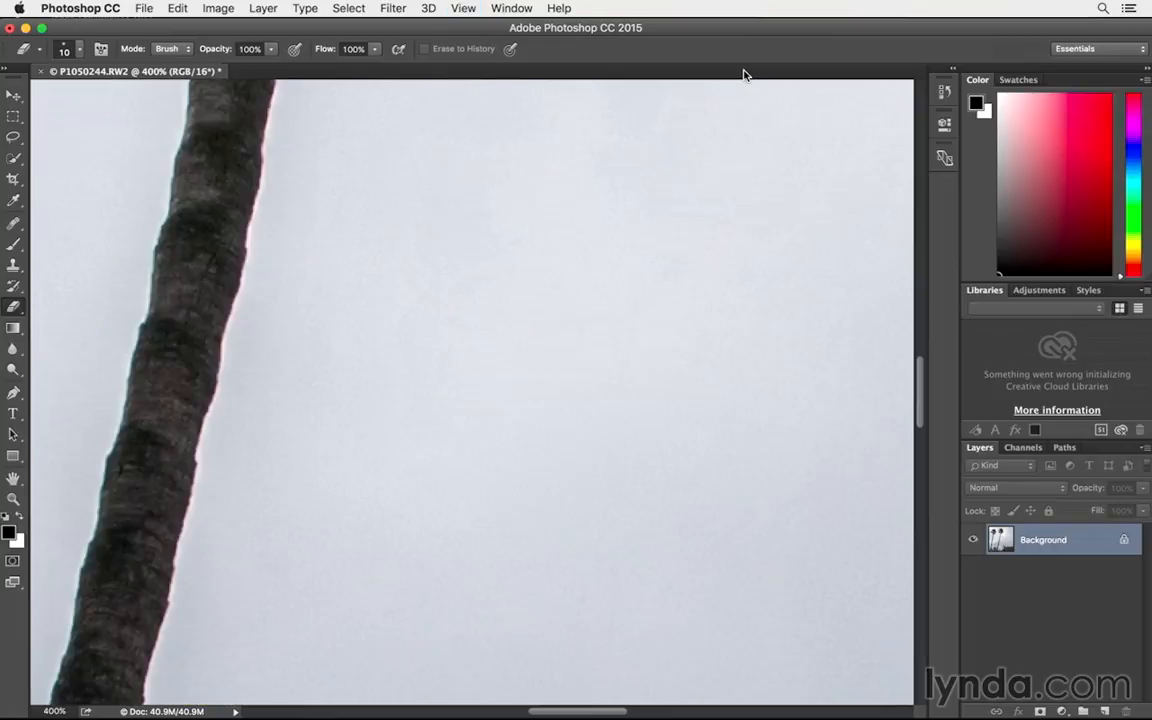
{"action": "left_click_drag", "start_coordinate": [332, 311], "coordinate": [617, 311]}
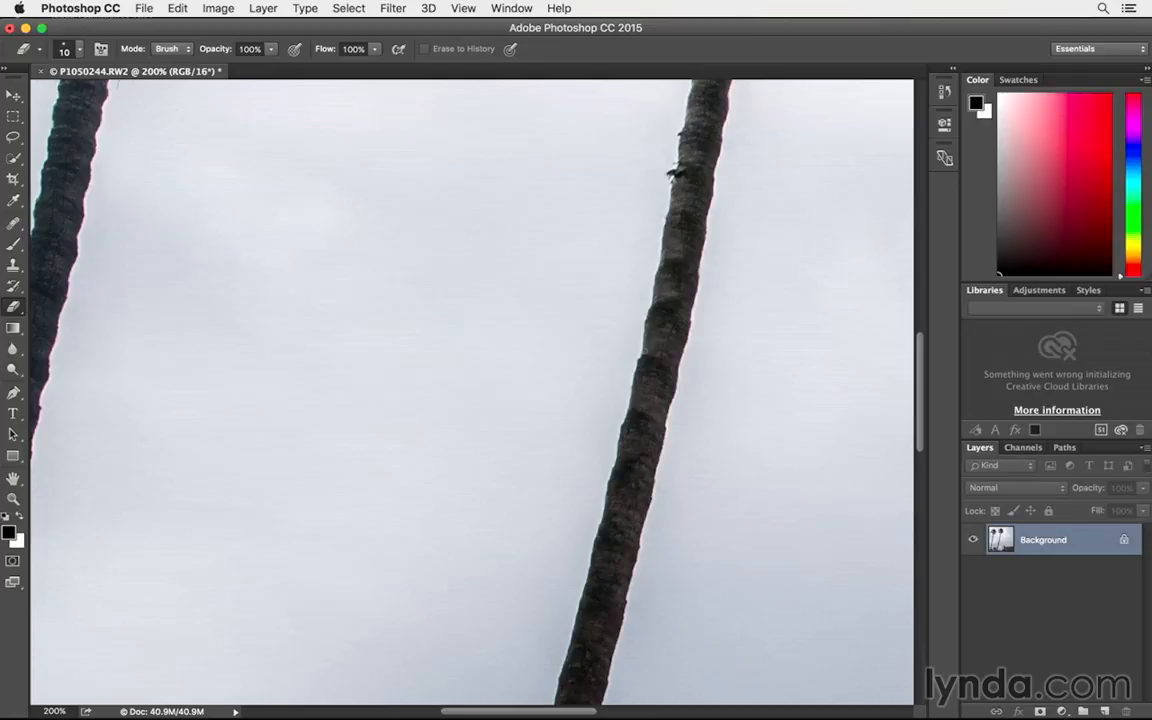
{"action": "left_click", "coordinate": [392, 7]}
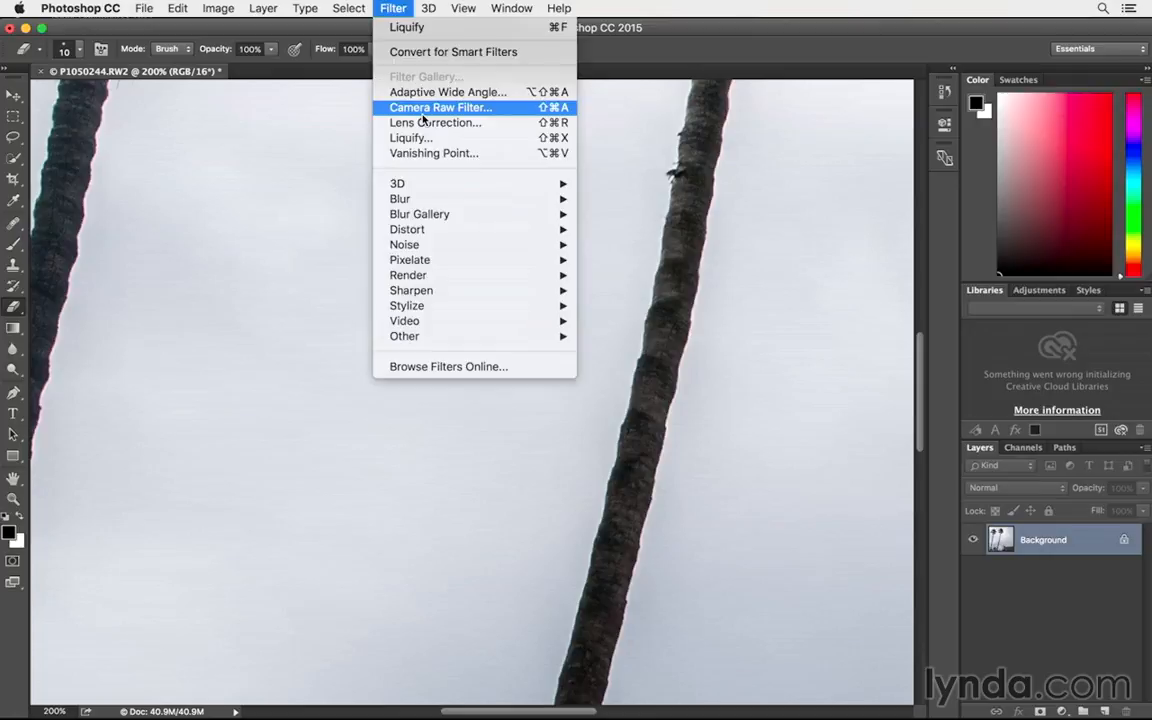
{"action": "left_click", "coordinate": [424, 122]}
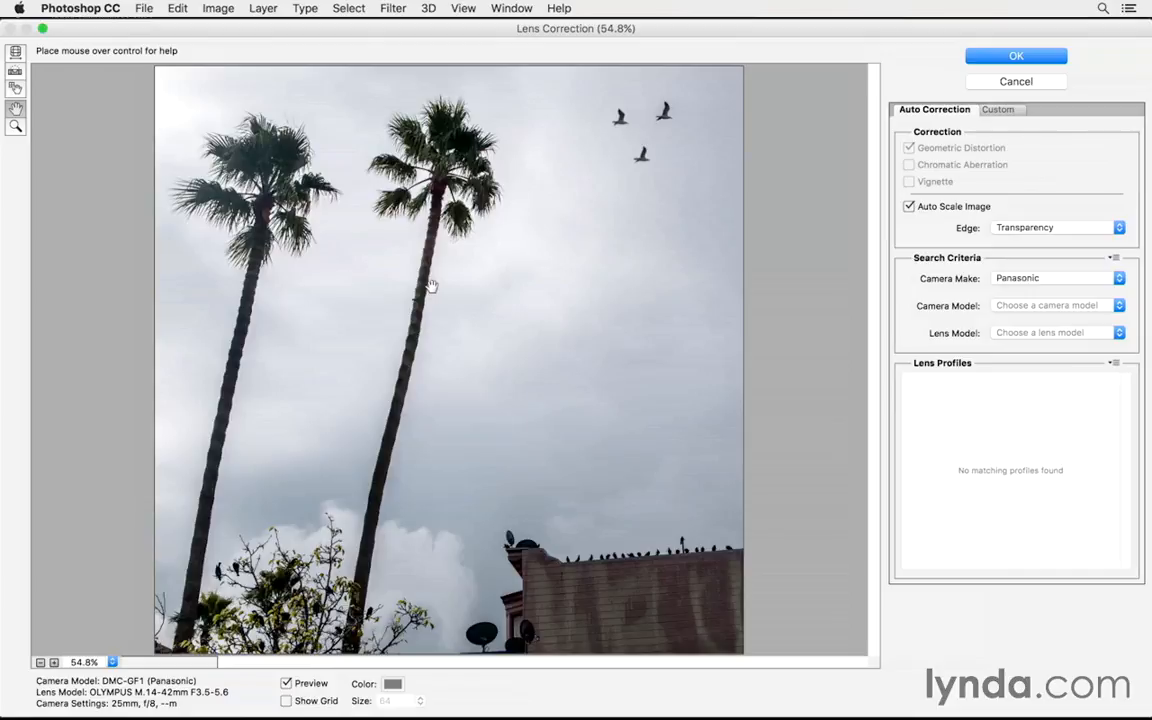
Set the custom Green/Magenta Fringe correction to -54.76, judging it on the trunk's edge, and apply the filter.
{"action": "key", "text": "super+plus"}
{"action": "key", "text": "super+plus"}
{"action": "key", "text": "super+plus"}
{"action": "key", "text": "super+plus"}
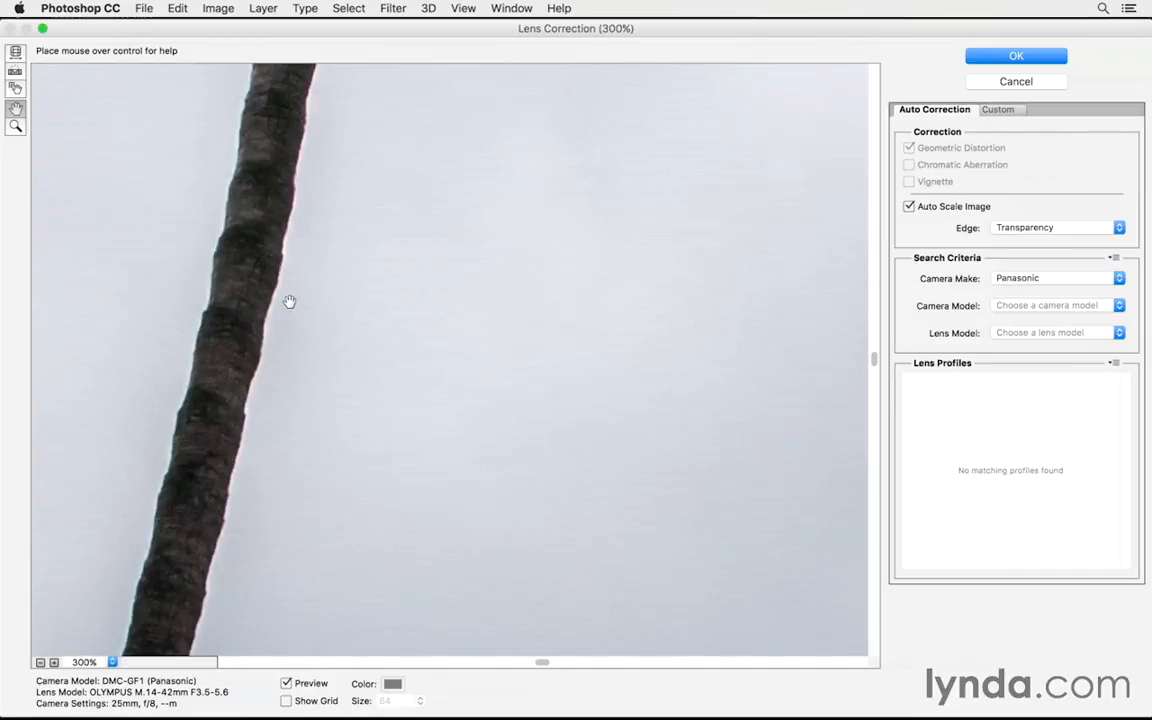
{"action": "left_click_drag", "start_coordinate": [289, 301], "coordinate": [414, 356]}
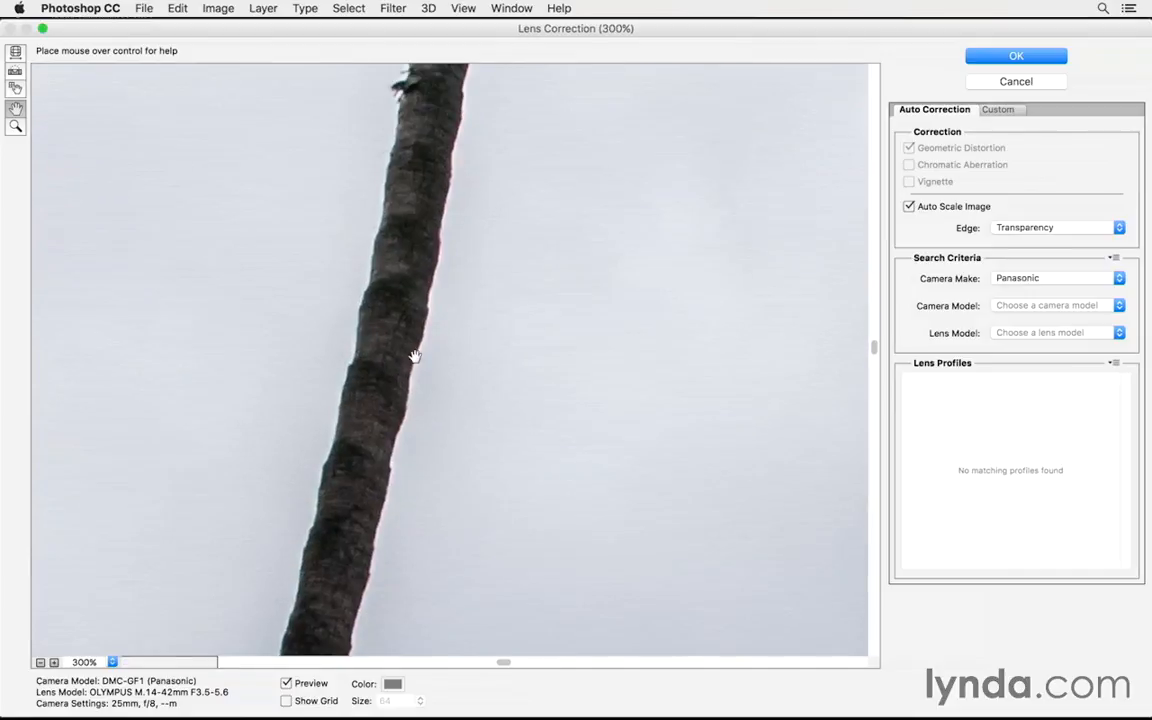
{"action": "left_click", "coordinate": [996, 110]}
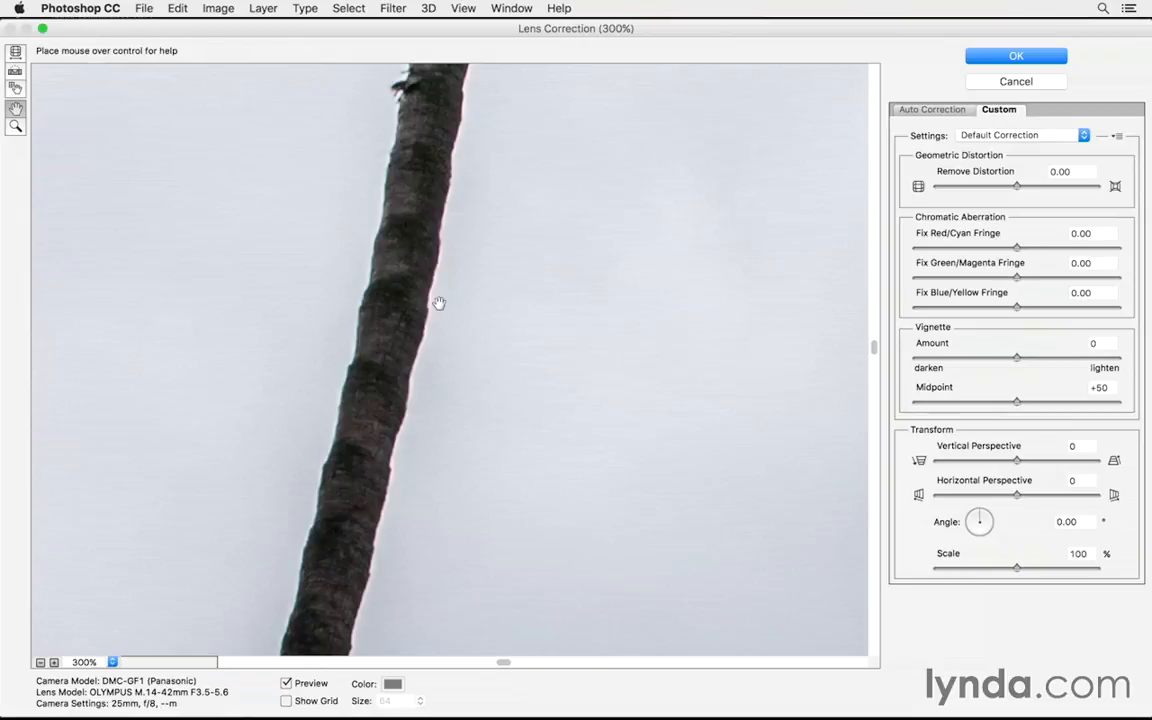
{"action": "left_click_drag", "start_coordinate": [1017, 283], "coordinate": [924, 280]}
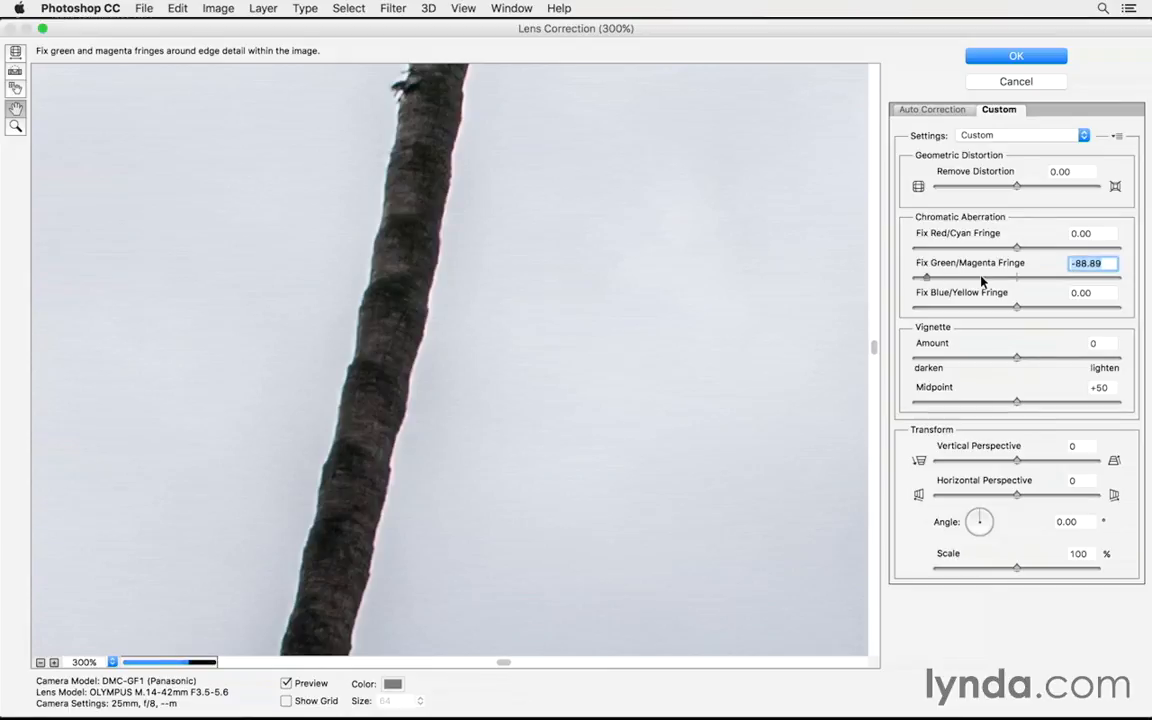
{"action": "left_click", "coordinate": [985, 280]}
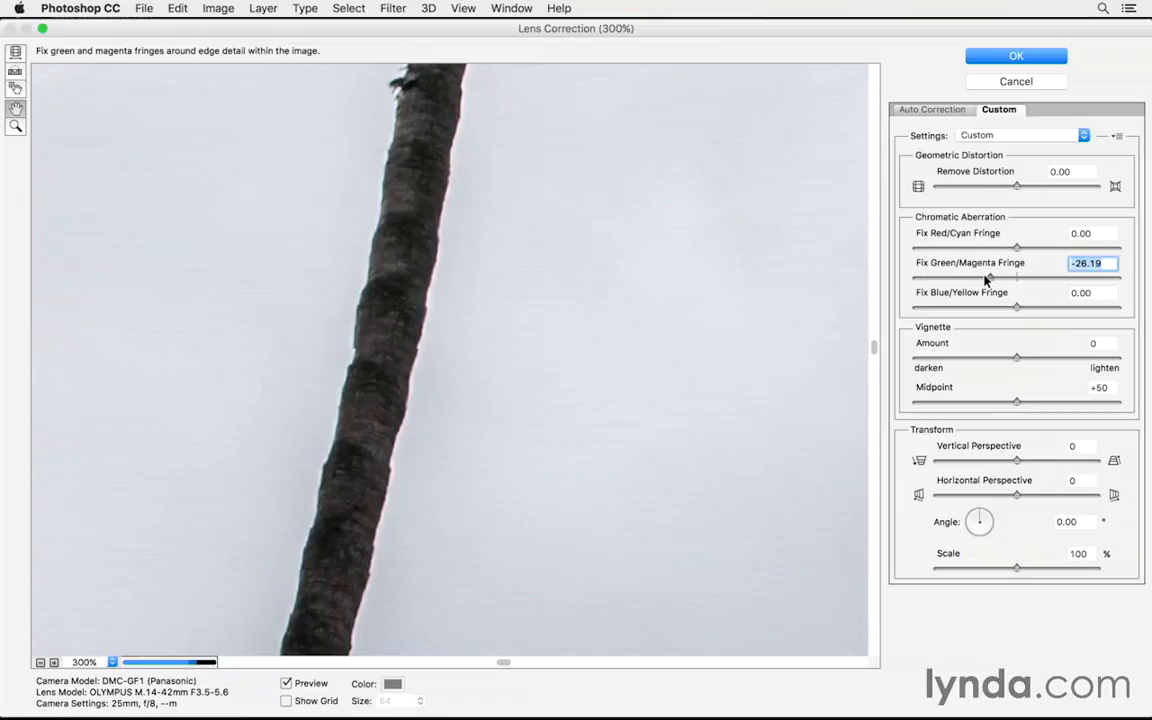
{"action": "left_click_drag", "start_coordinate": [985, 280], "coordinate": [952, 280]}
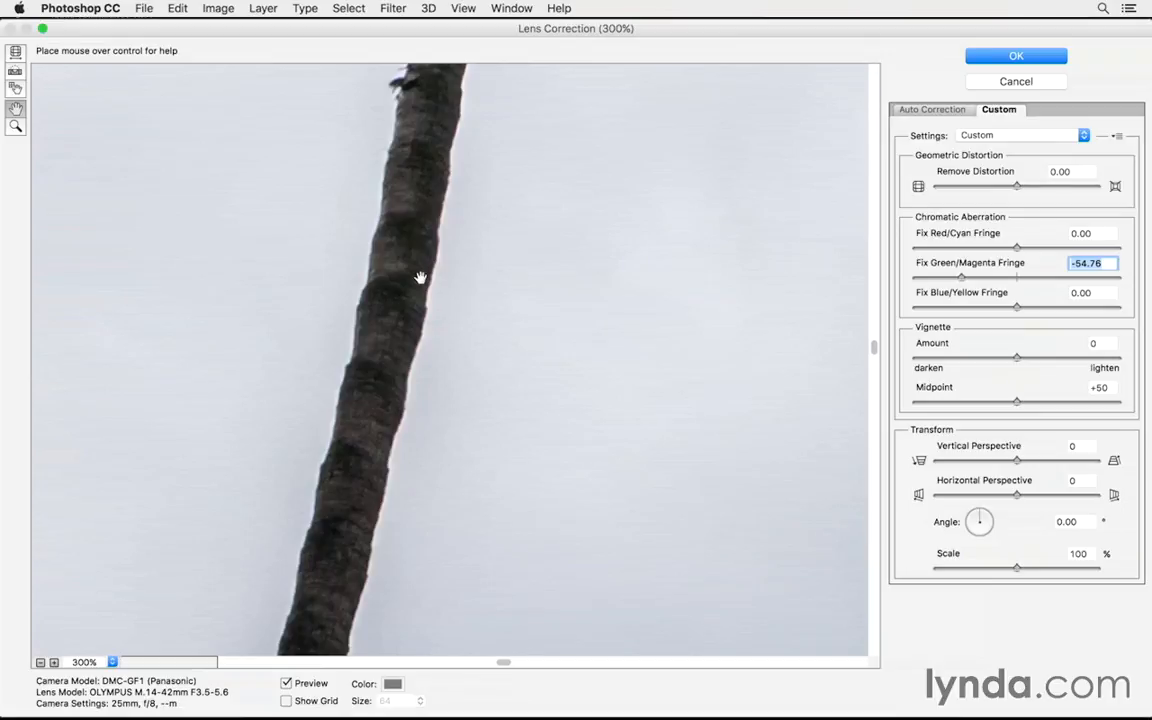
{"action": "left_click", "coordinate": [1012, 57]}
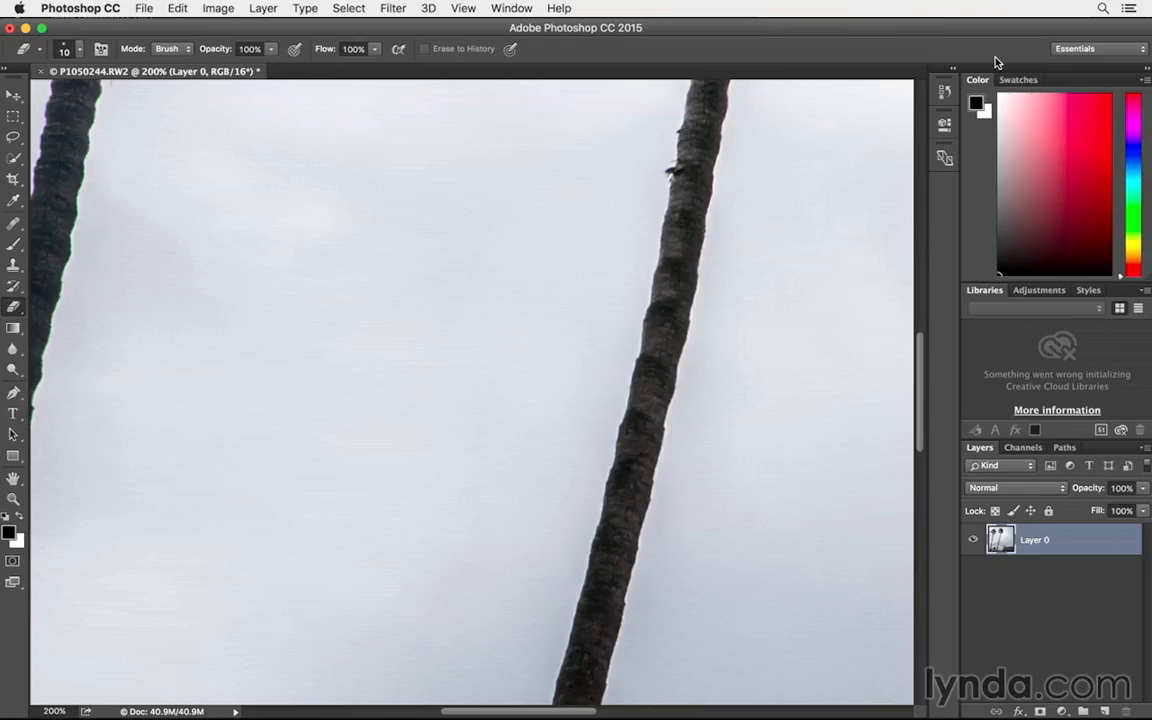
{"action": "key", "text": "super+0"}
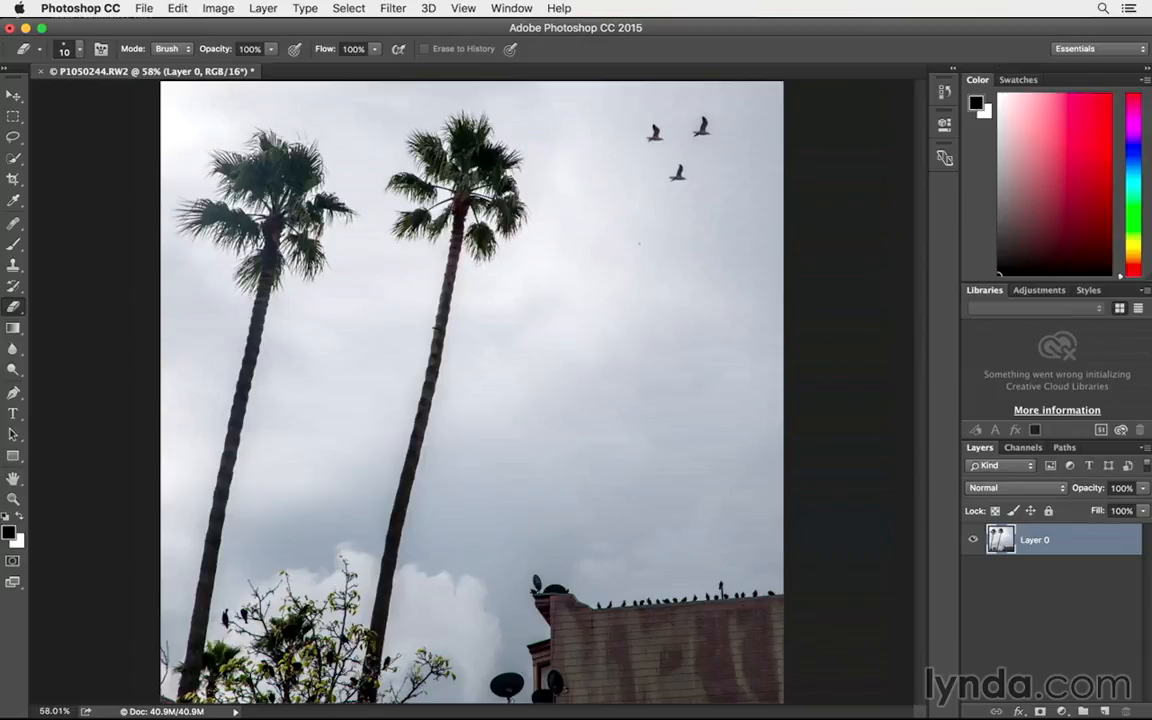
Add a Levels adjustment layer with midtones 0.95 and white point 181, and invert its mask to black.
{"action": "left_click", "coordinate": [1062, 710]}
{"action": "left_click", "coordinate": [1064, 494]}
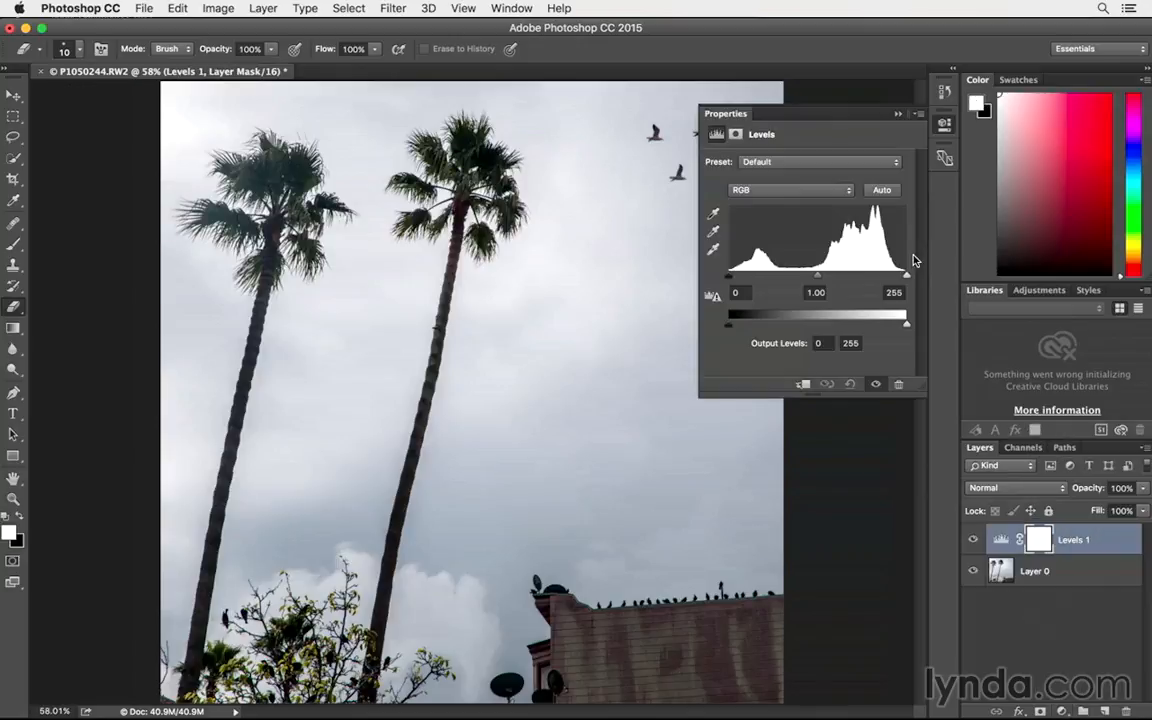
{"action": "left_click_drag", "start_coordinate": [906, 273], "coordinate": [857, 277]}
{"action": "left_click_drag", "start_coordinate": [786, 277], "coordinate": [794, 276]}
{"action": "key", "text": "super+i"}
Paint white on the Levels mask over the building's wall using a soft brush of 175 to 300 px.
{"action": "key", "text": "b"}
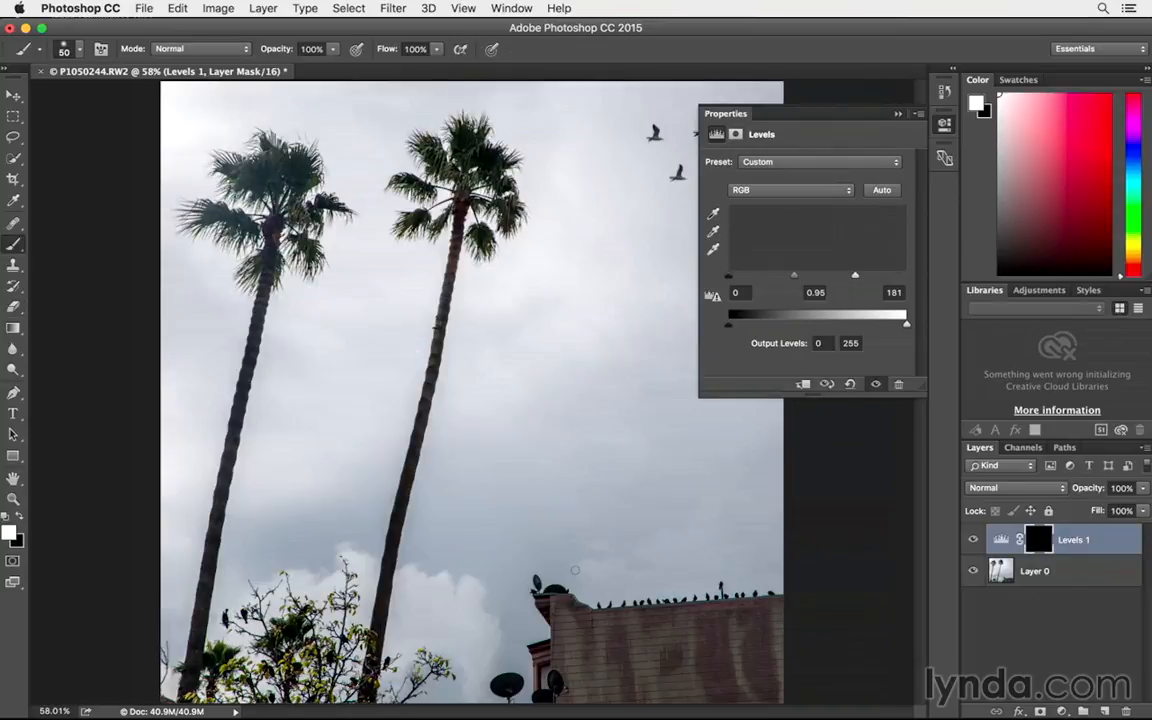
{"action": "key", "text": "bracketright"}
{"action": "key", "text": "bracketright"}
{"action": "key", "text": "bracketright"}
{"action": "key", "text": "bracketright"}
{"action": "key", "text": "bracketright"}
{"action": "key", "text": "bracketright"}
{"action": "key", "text": "bracketright"}
{"action": "key", "text": "bracketright"}
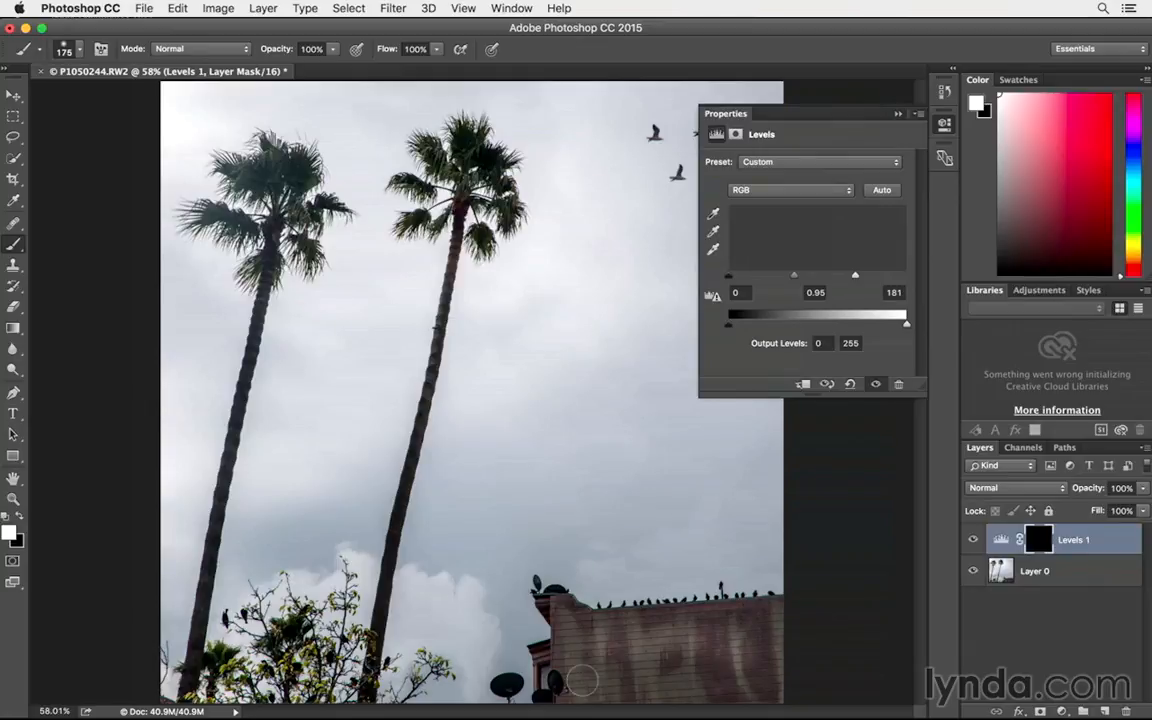
{"action": "left_click_drag", "start_coordinate": [582, 681], "coordinate": [652, 692]}
{"action": "key", "text": "bracketright"}
{"action": "key", "text": "bracketright"}
{"action": "key", "text": "bracketright"}
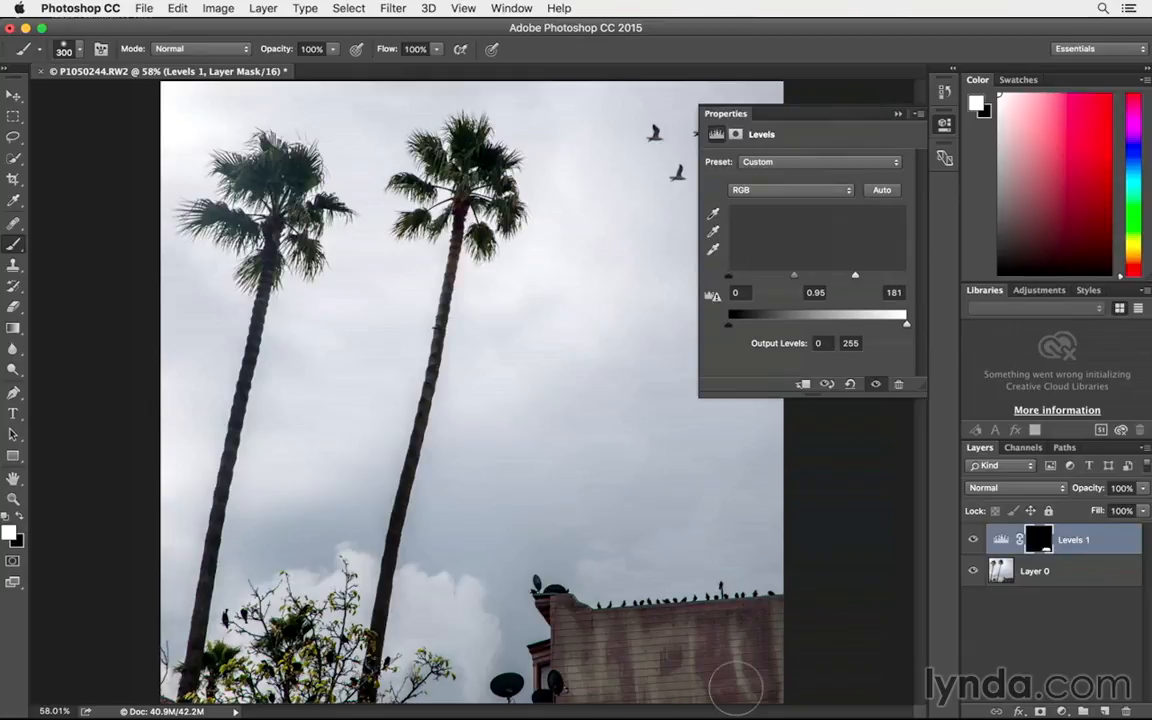
{"action": "left_click_drag", "start_coordinate": [736, 688], "coordinate": [559, 645]}
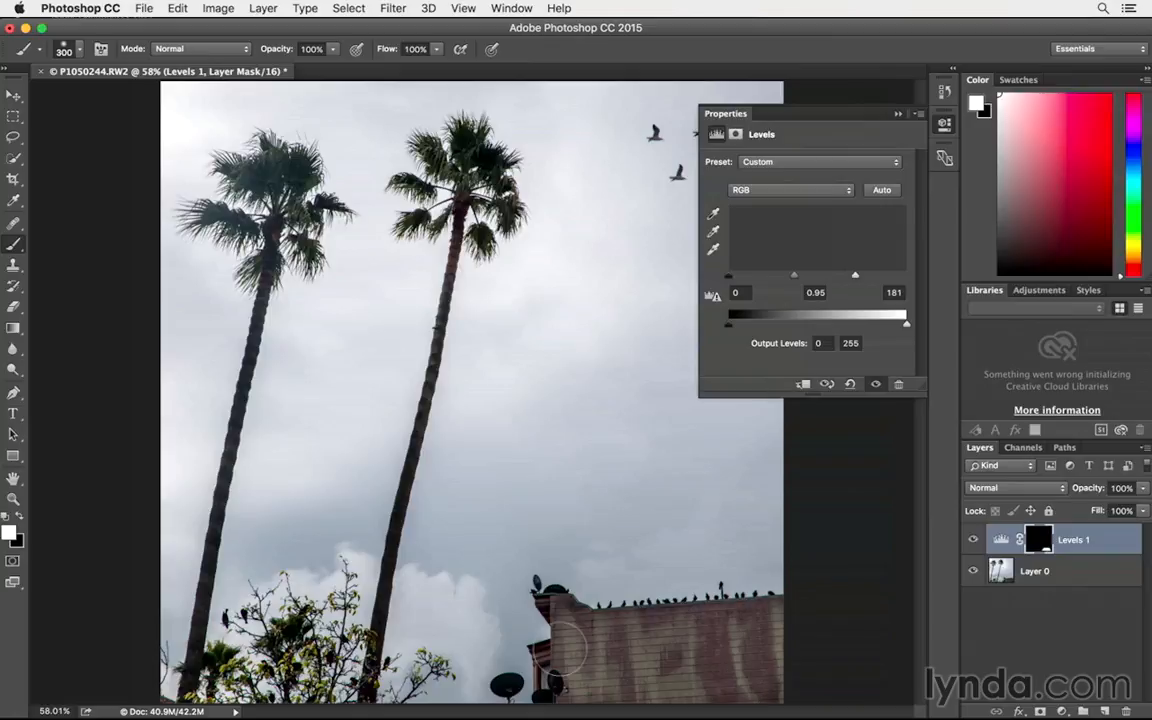
Extend the white mask area along the top of the building's wall with a 150 px brush.
{"action": "key", "text": "bracketleft"}
{"action": "key", "text": "bracketleft"}
{"action": "key", "text": "bracketleft"}
{"action": "key", "text": "bracketleft"}
{"action": "left_click_drag", "start_coordinate": [576, 622], "coordinate": [659, 619]}
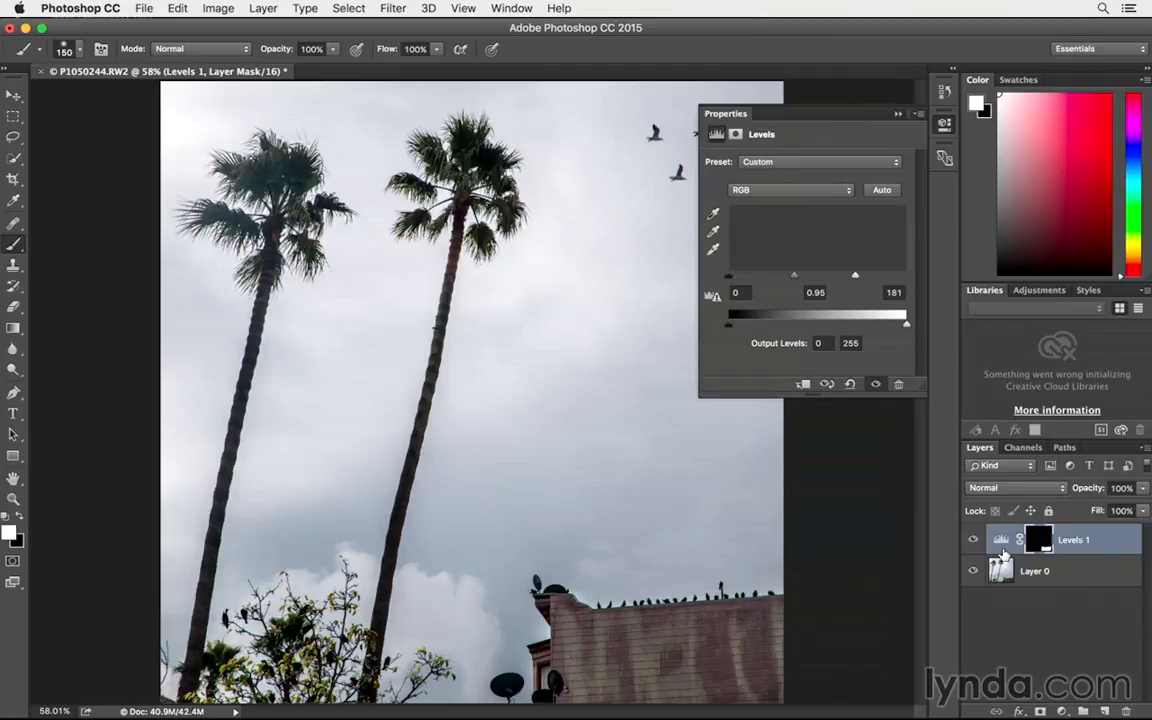
Brighten the masked building further by setting the Levels white point to about 129 and midtones to about 0.78.
{"action": "left_click", "coordinate": [1001, 541]}
{"action": "left_click_drag", "start_coordinate": [855, 275], "coordinate": [781, 279]}
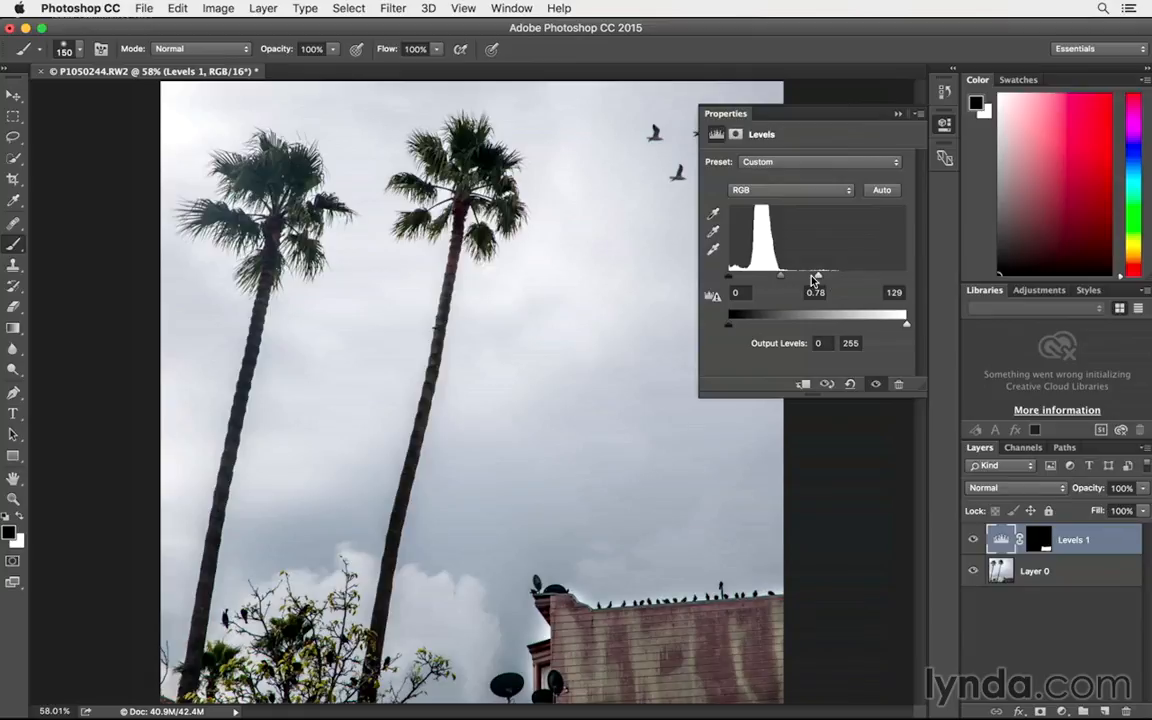
{"action": "left_click_drag", "start_coordinate": [813, 279], "coordinate": [814, 280]}
{"action": "left_click", "coordinate": [900, 114]}
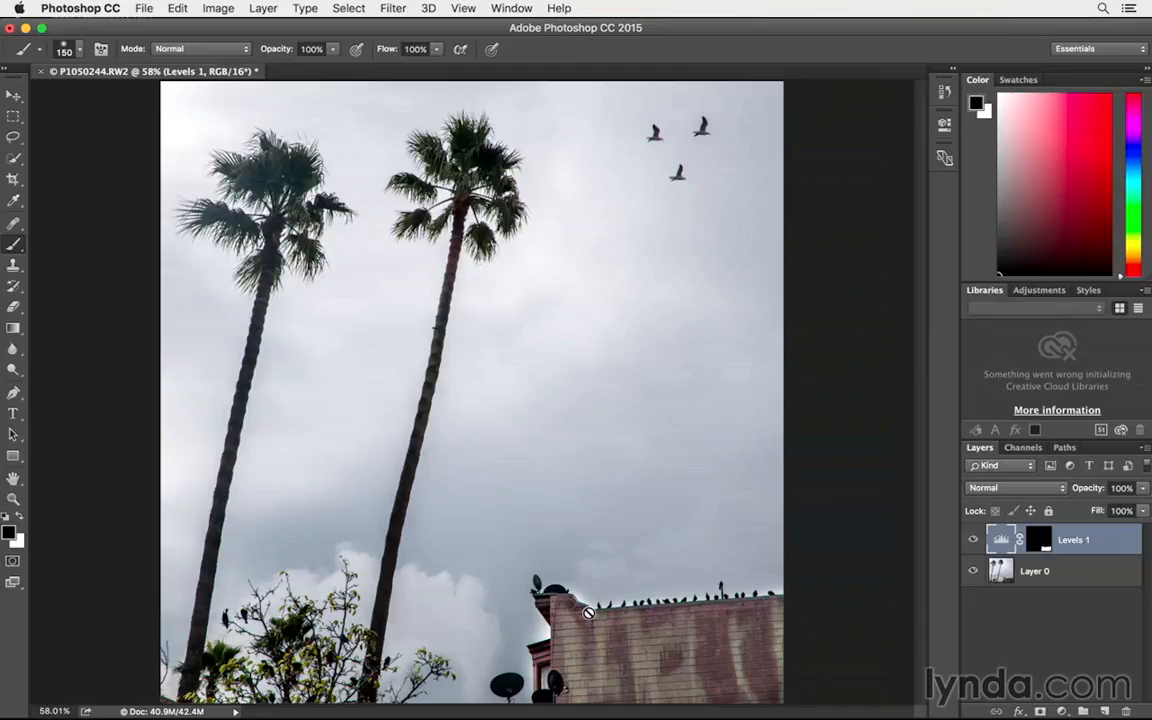
Paint black on the Levels mask along the roofline with a 70 px brush to clear the bright halo from the sky.
{"action": "key", "text": "bracketleft"}
{"action": "key", "text": "bracketleft"}
{"action": "key", "text": "bracketleft"}
{"action": "left_click", "coordinate": [1038, 539]}
{"action": "key", "text": "x"}
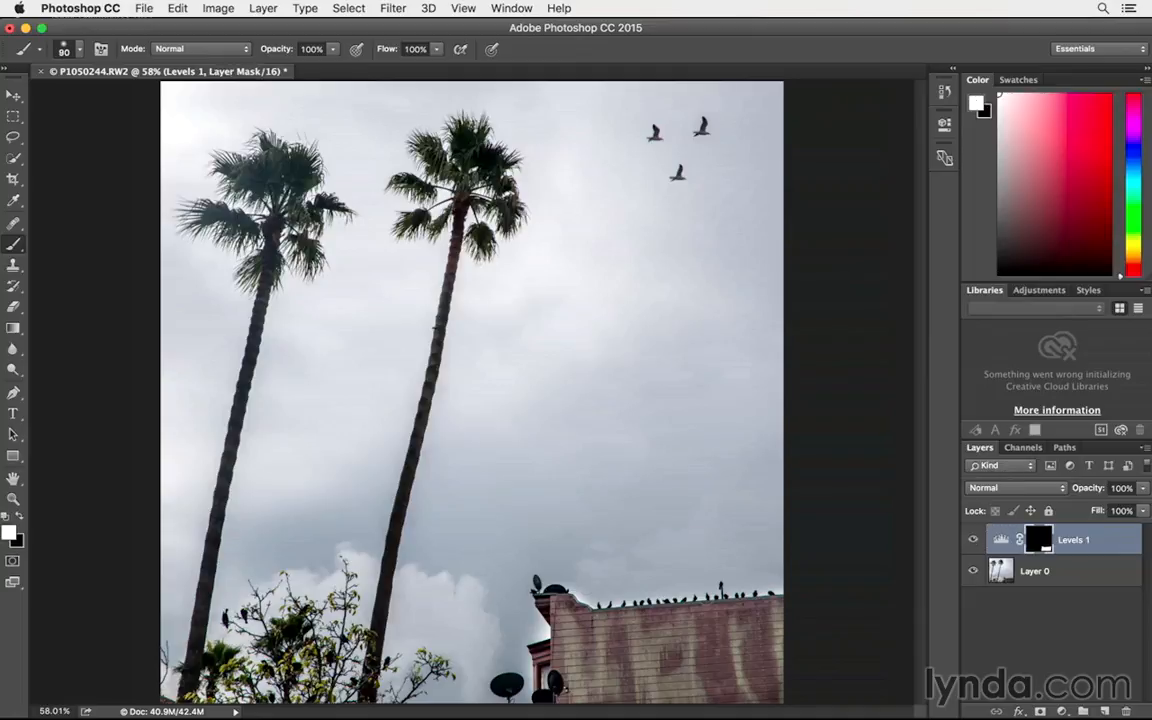
{"action": "key", "text": "bracketleft"}
{"action": "key", "text": "x"}
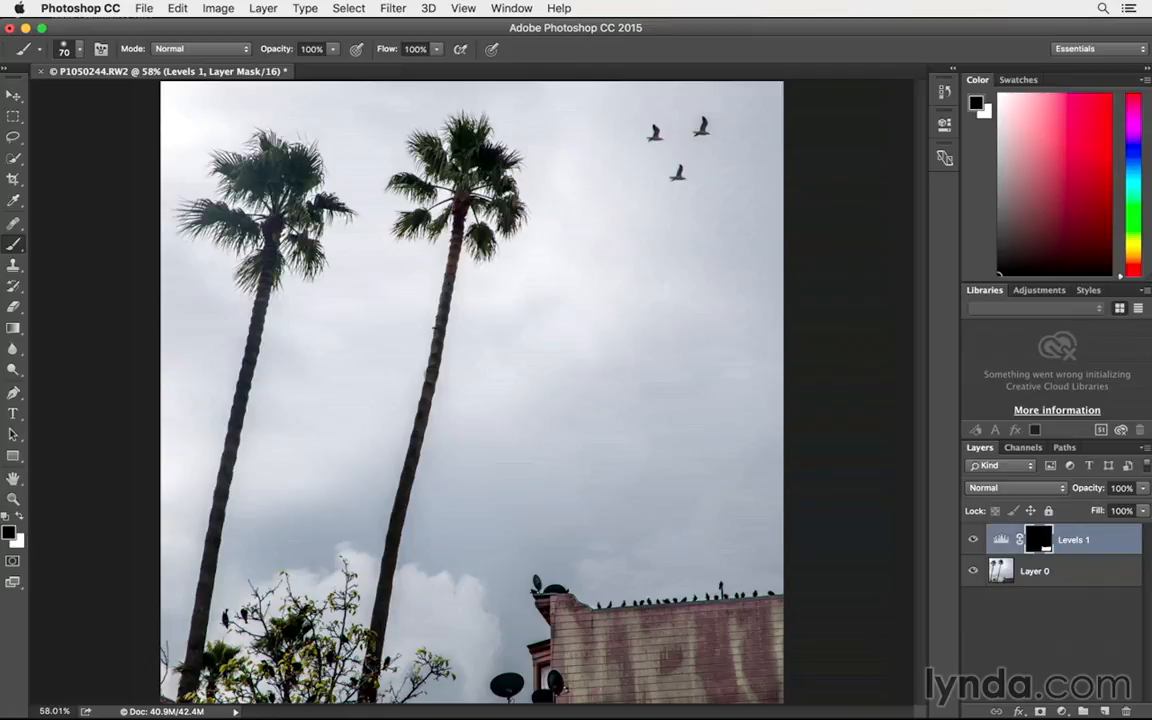
Lasso the branch right of the second palm trunk and try a Content-Aware fill on the Levels mask.
{"action": "left_click", "coordinate": [13, 137]}
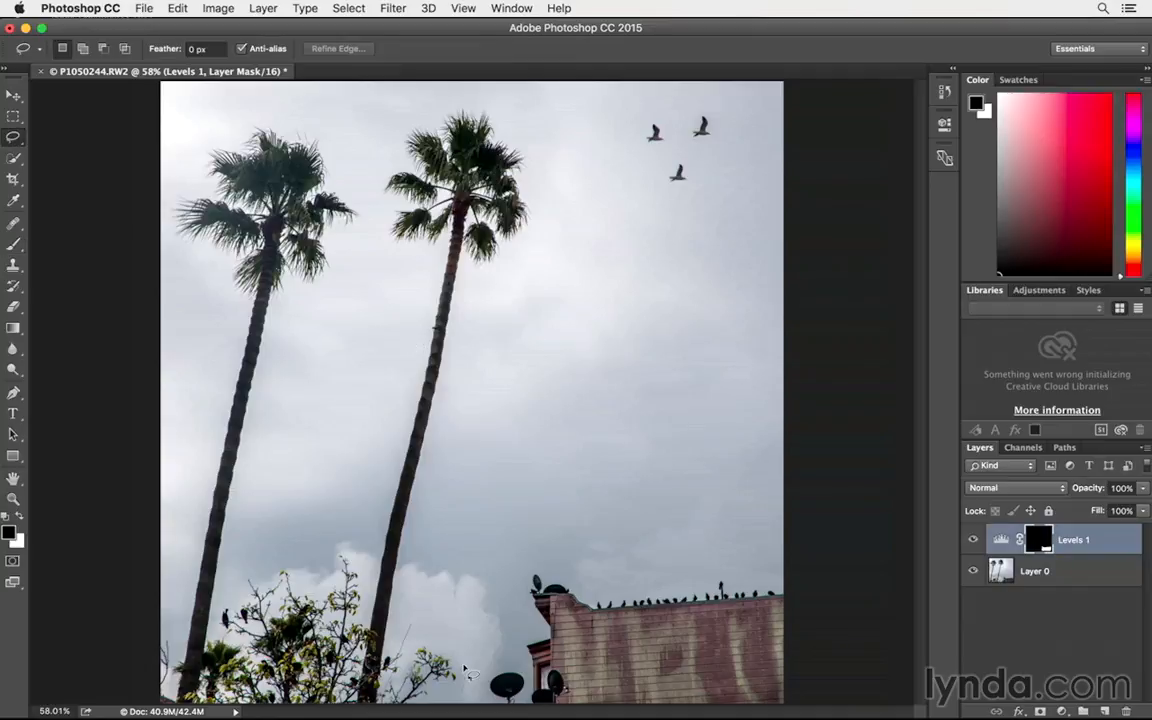
{"action": "left_click_drag", "start_coordinate": [467, 672], "coordinate": [440, 700]}
{"action": "left_click", "coordinate": [177, 8]}
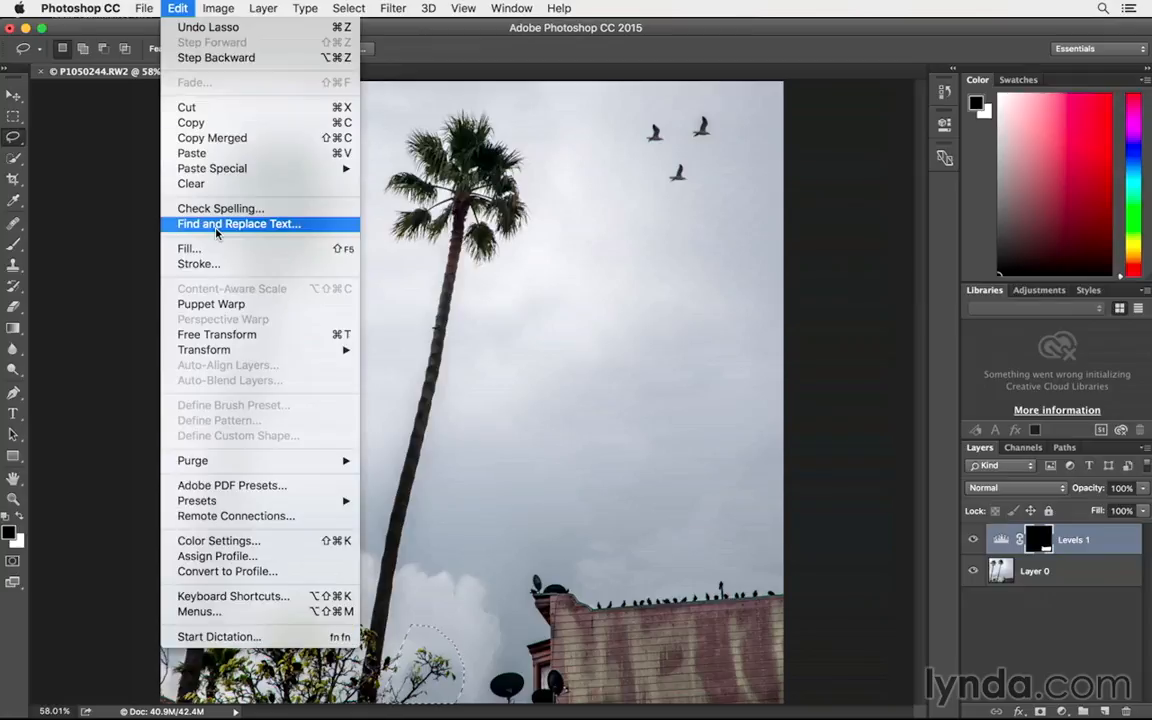
{"action": "left_click", "coordinate": [219, 250]}
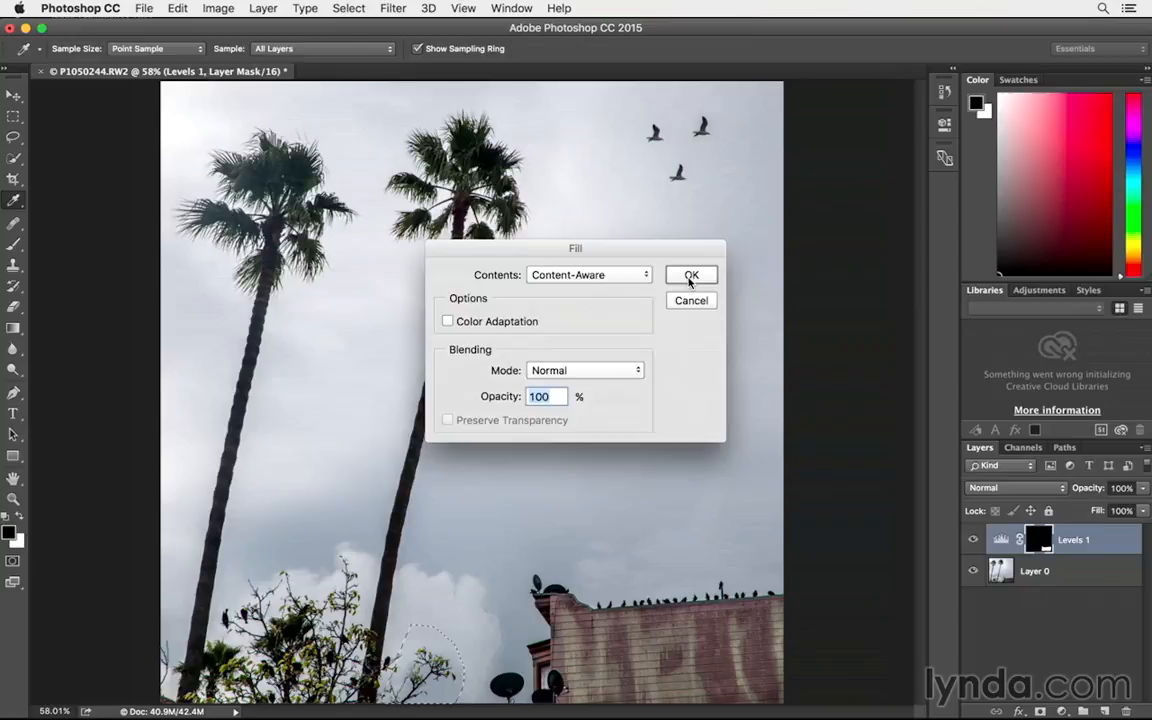
{"action": "left_click", "coordinate": [690, 276]}
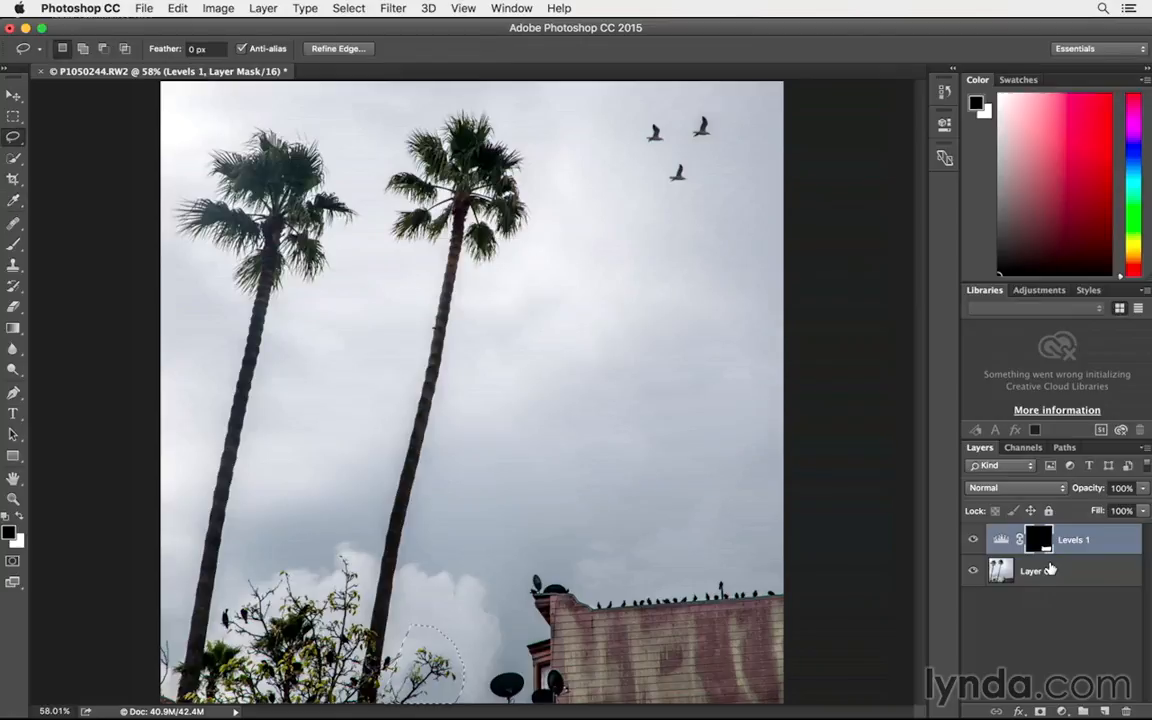
Remove the selected branch from the photo layer, Layer 0, with a Content-Aware fill at 100% opacity, and deselect.
{"action": "left_click", "coordinate": [1049, 569]}
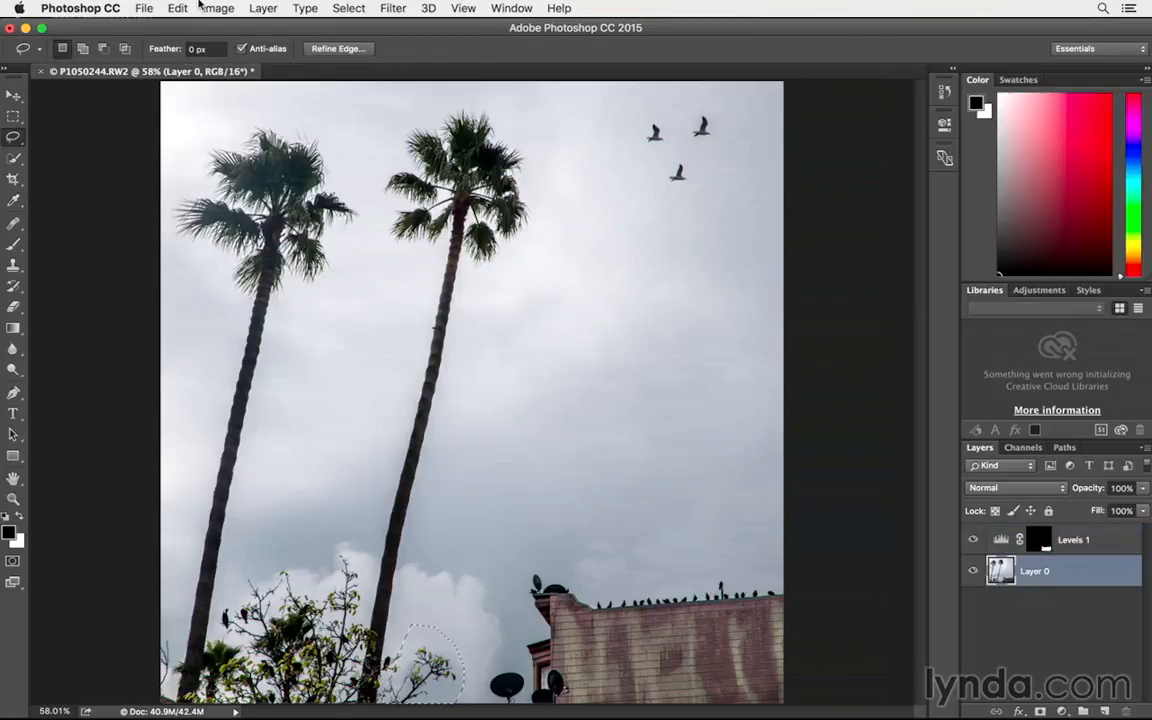
{"action": "left_click", "coordinate": [180, 8]}
{"action": "left_click", "coordinate": [228, 255]}
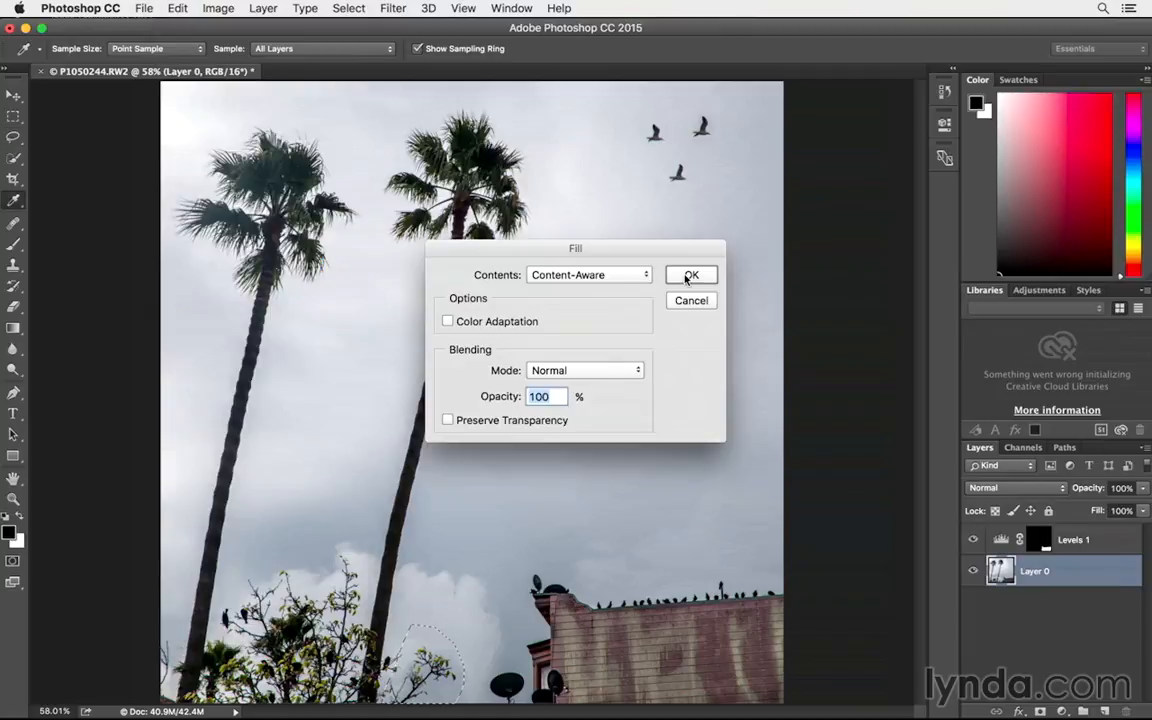
{"action": "left_click", "coordinate": [689, 276]}
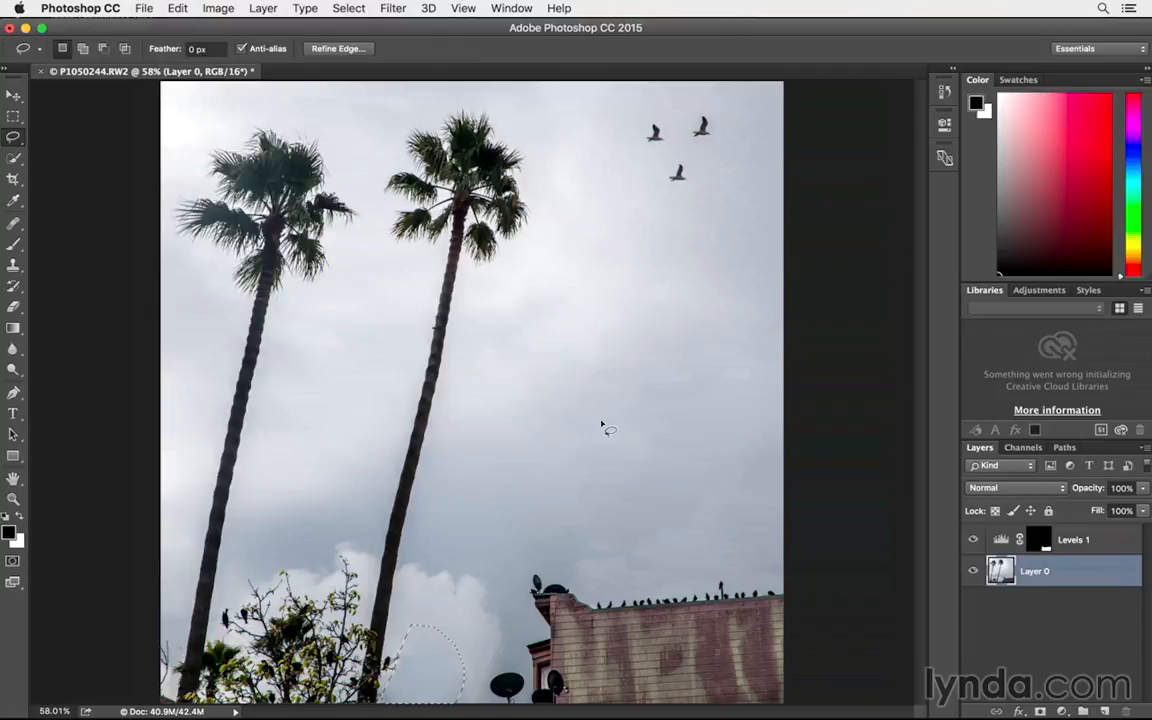
{"action": "key", "text": "super+d"}
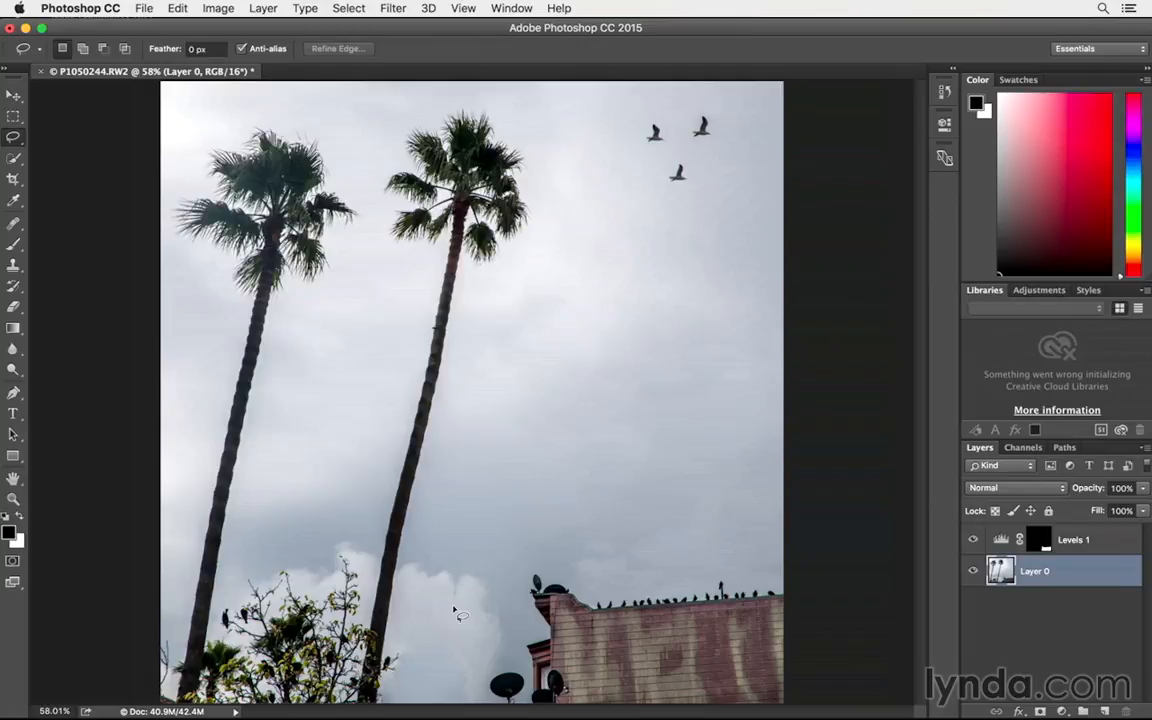
Clone nearby cloud over the area where the branch was using the Clone Stamp tool with a 175 px brush.
{"action": "key", "text": "s"}
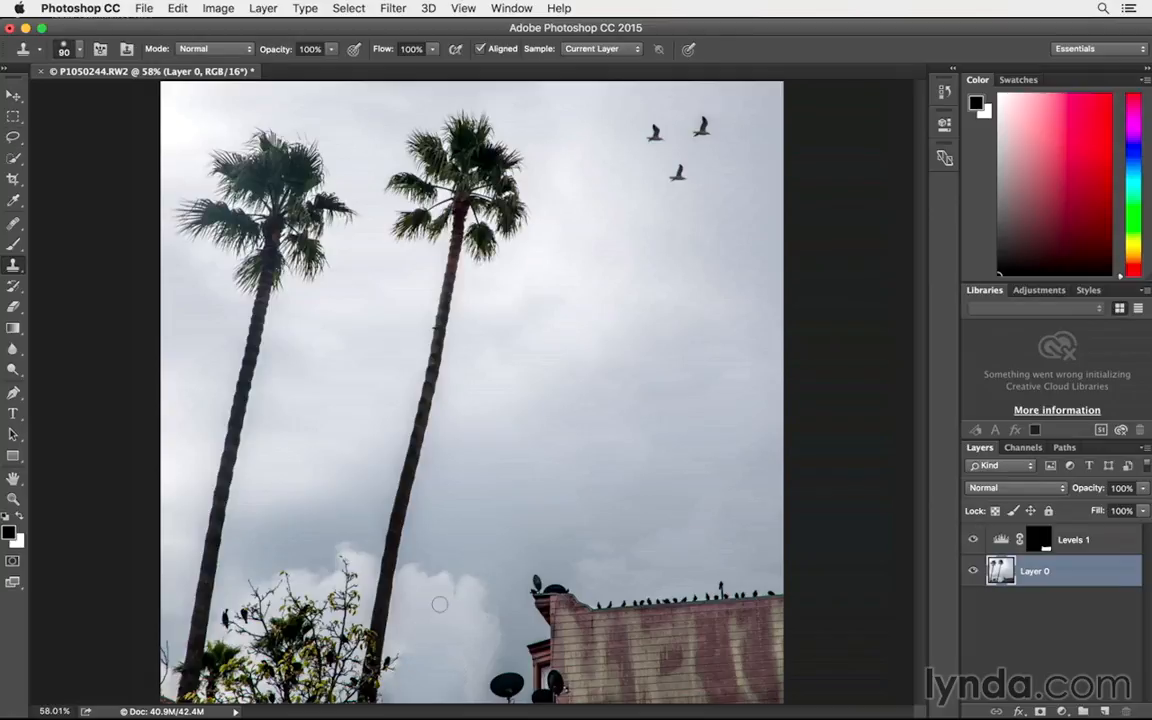
{"action": "key", "text": "bracketright"}
{"action": "key", "text": "bracketright"}
{"action": "key", "text": "bracketright"}
{"action": "key", "text": "bracketright"}
{"action": "left_click", "coordinate": [446, 645], "text": "alt"}
{"action": "left_click_drag", "start_coordinate": [447, 686], "coordinate": [401, 695]}
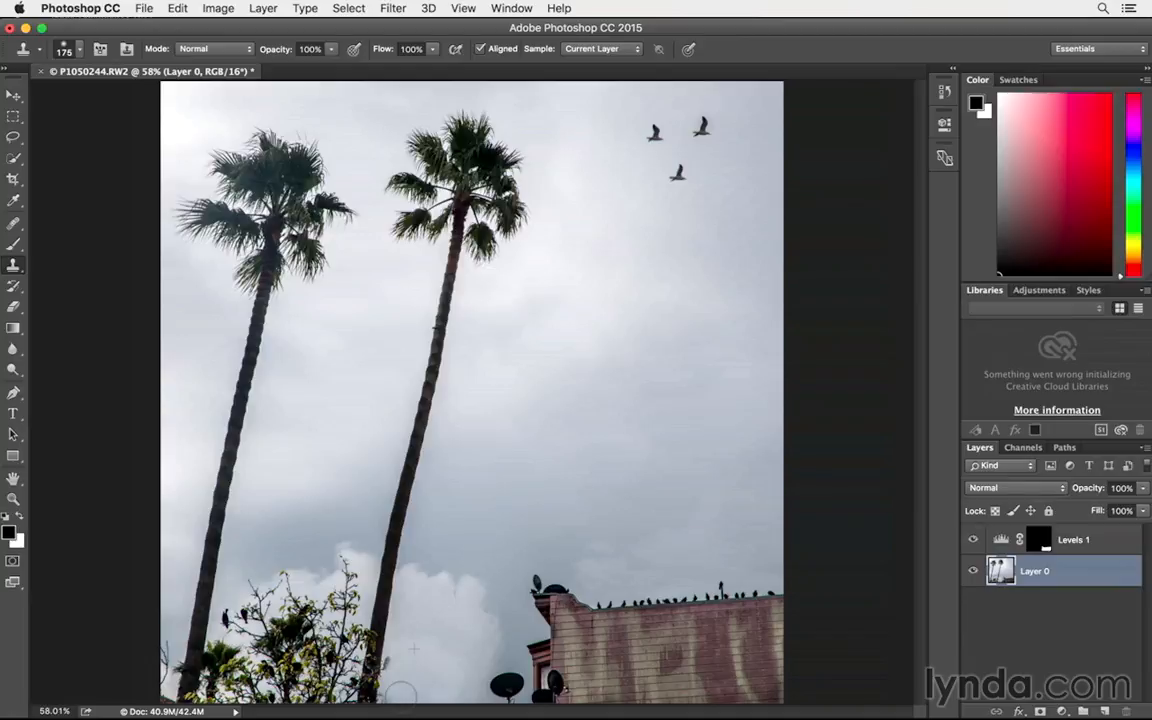
Clone away the leftover leaves beside the palm trunk with a smaller Clone Stamp brush.
{"action": "key", "text": "bracketleft"}
{"action": "key", "text": "bracketleft"}
{"action": "key", "text": "bracketleft"}
{"action": "left_click_drag", "start_coordinate": [408, 656], "coordinate": [390, 672]}
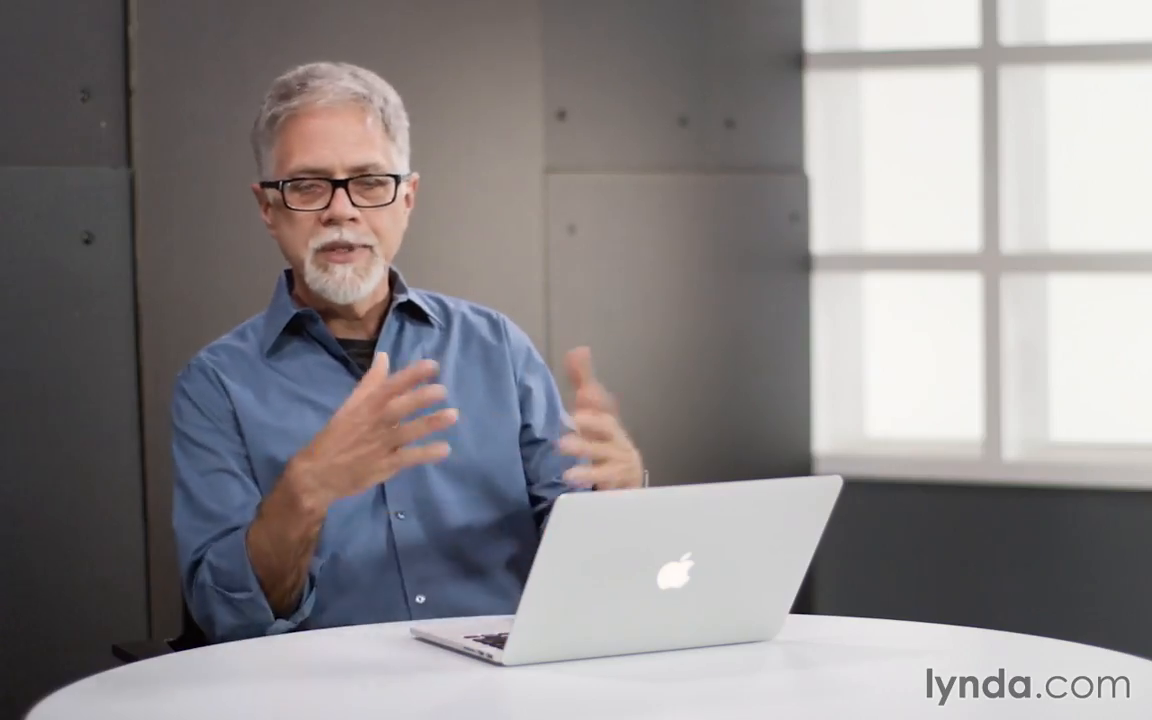